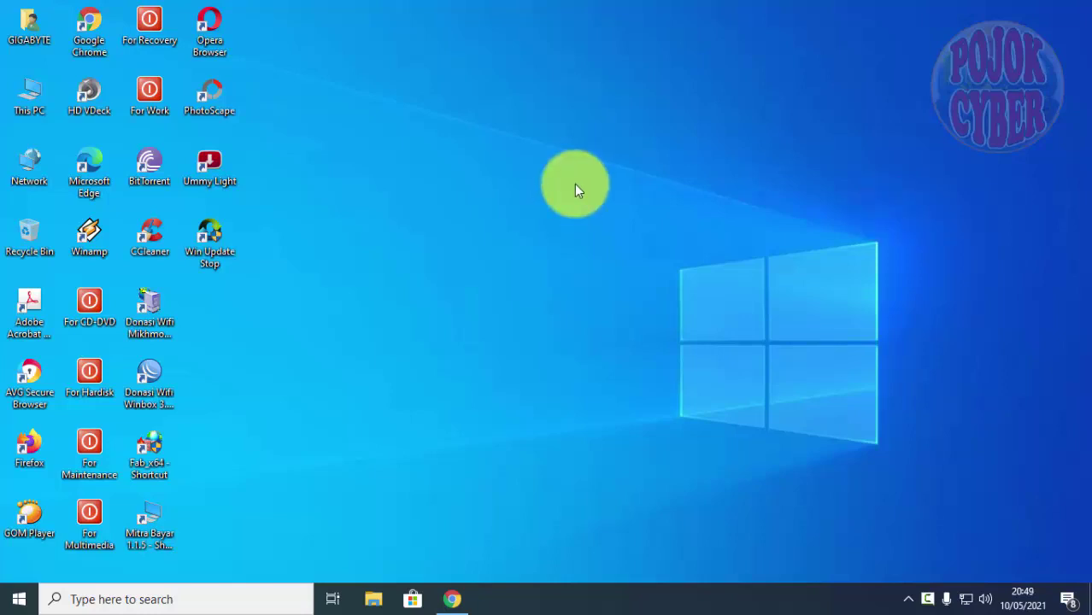
- Switch to Google Chrome and run a new Google search for "wallpaper hd"
click(453, 599)
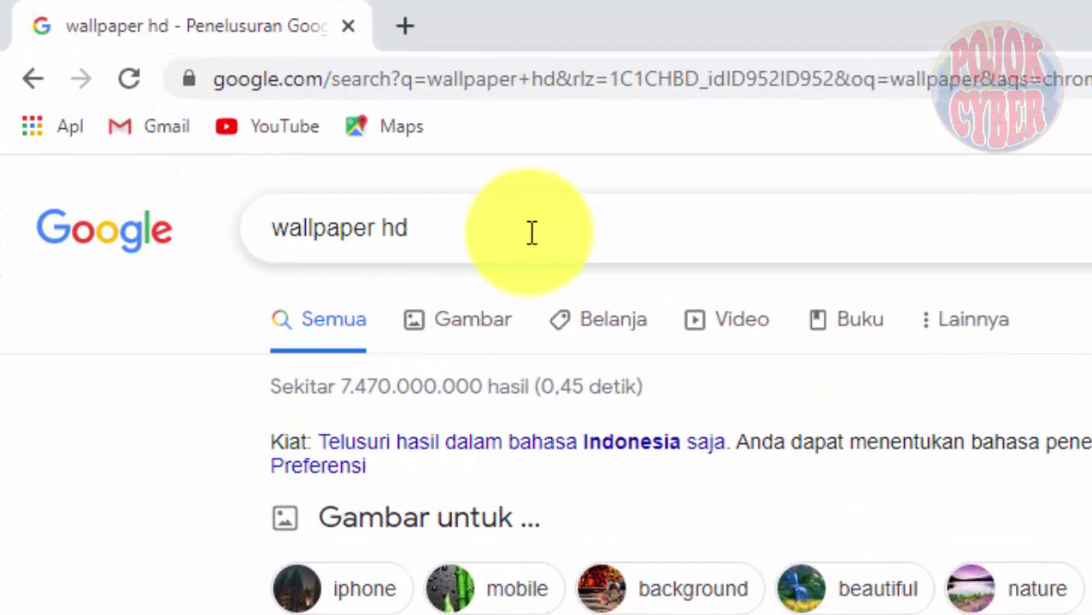
click(554, 227)
key(BackSpace)
key(BackSpace)
key(BackSpace)
key(BackSpace)
key(BackSpace)
key(BackSpace)
key(BackSpace)
key(BackSpace)
key(BackSpace)
key(BackSpace)
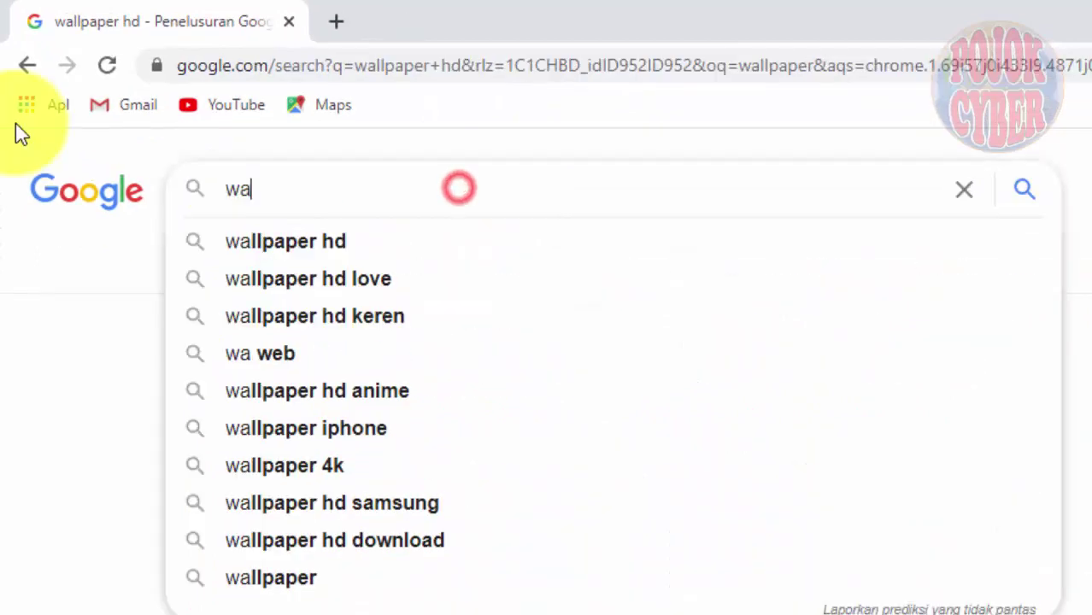
text(llpaper hd)
key(Return)
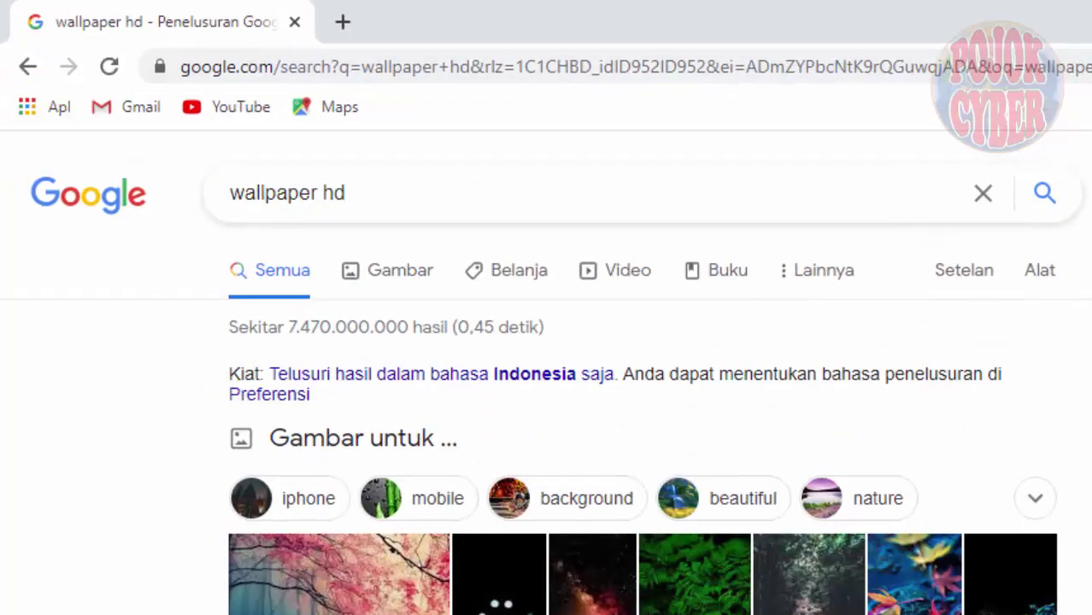
- Show the image results for the search and filter them to the large size (Besar)
click(398, 280)
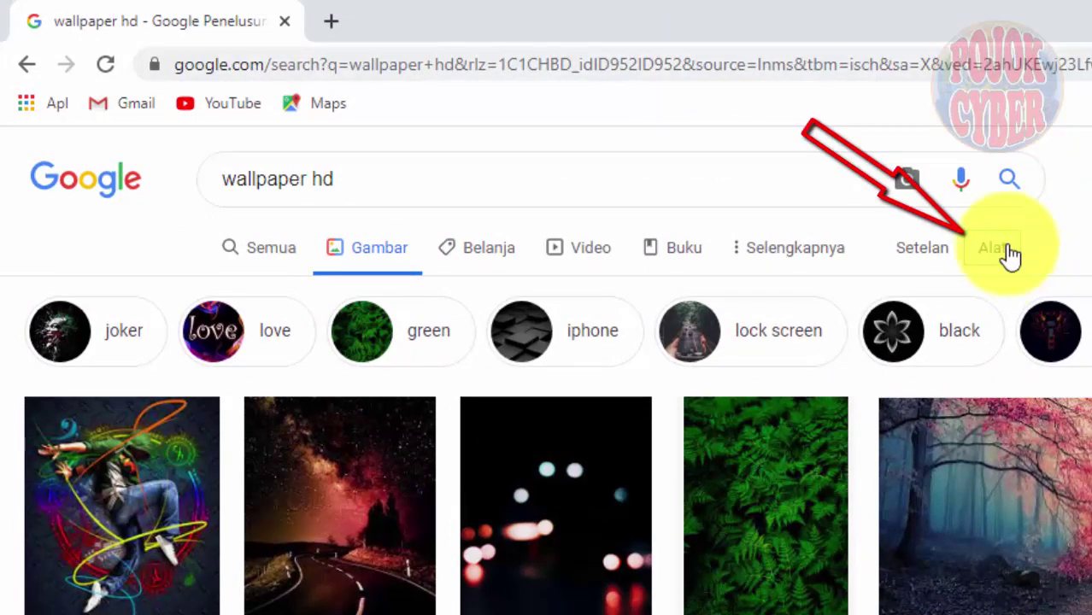
click(1009, 253)
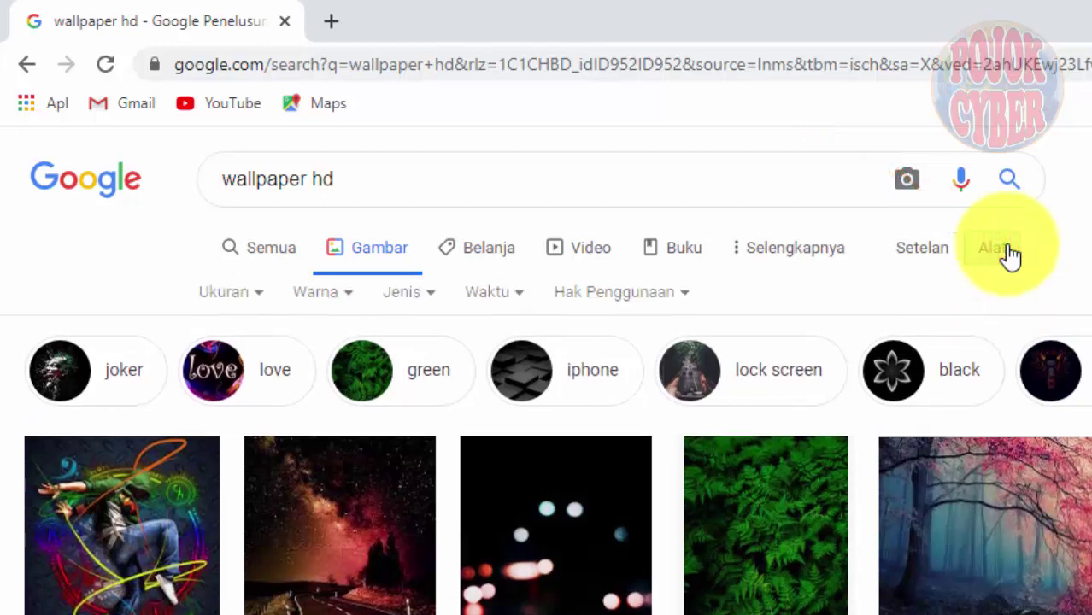
click(256, 296)
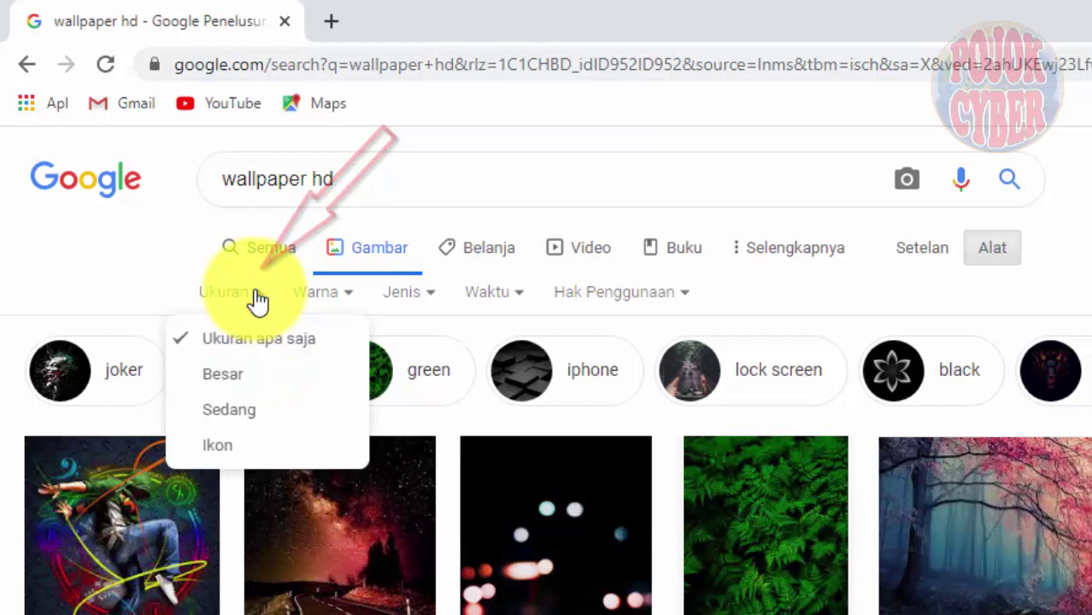
click(236, 380)
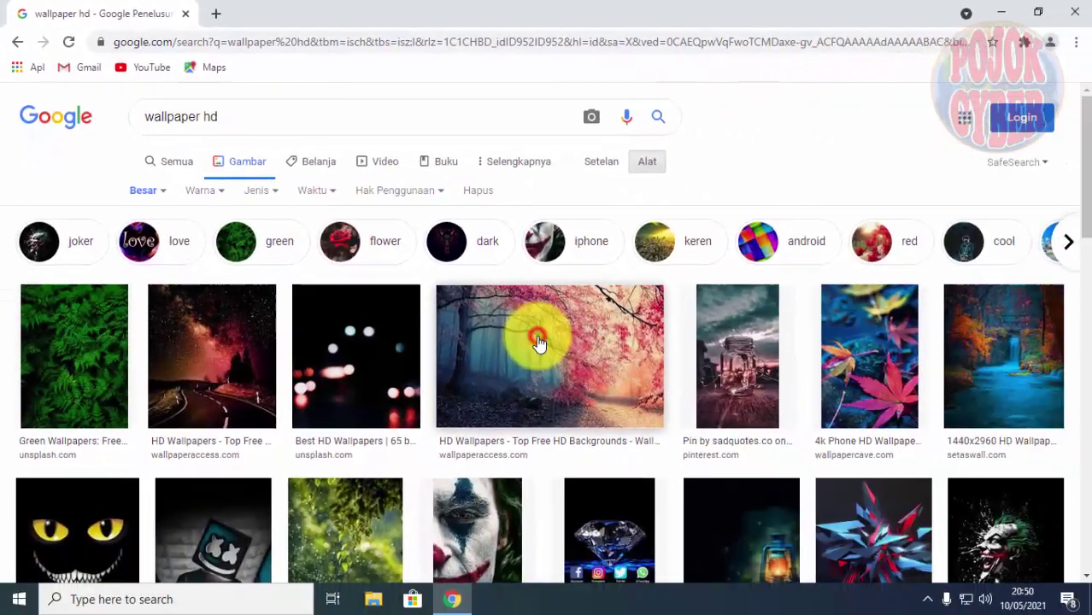
- Preview the wallpaperaccess.com forest wallpaper with pink trees and start saving the full image to disk
click(812, 522)
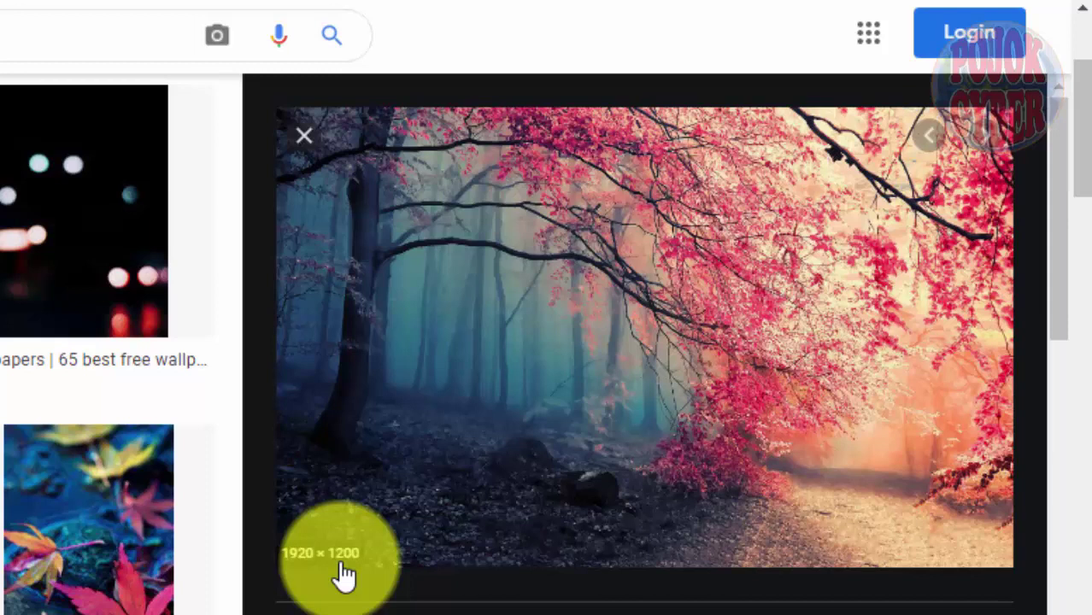
right_click(594, 306)
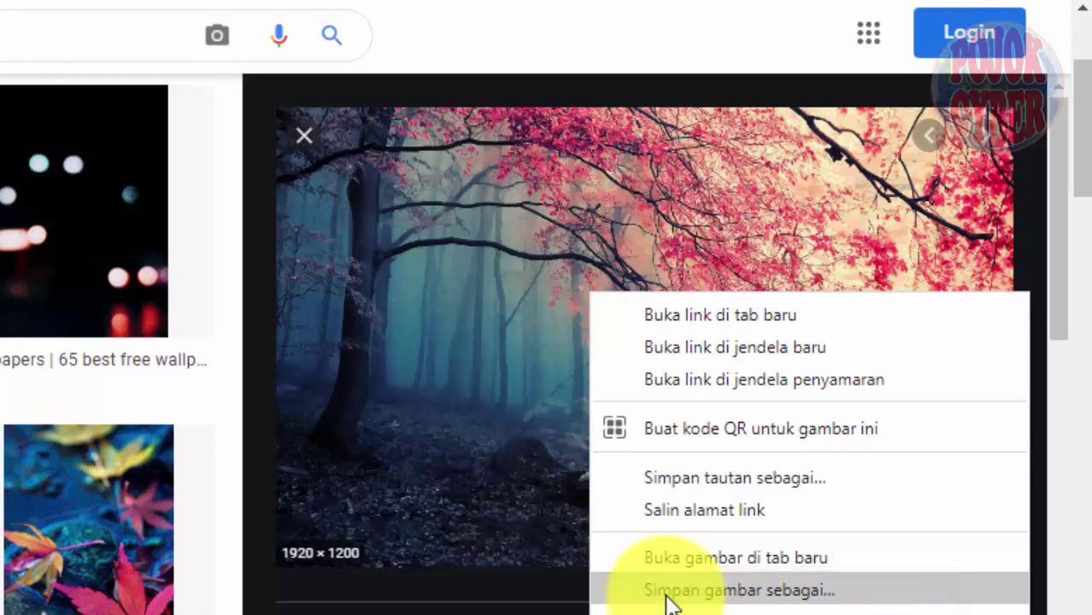
click(668, 590)
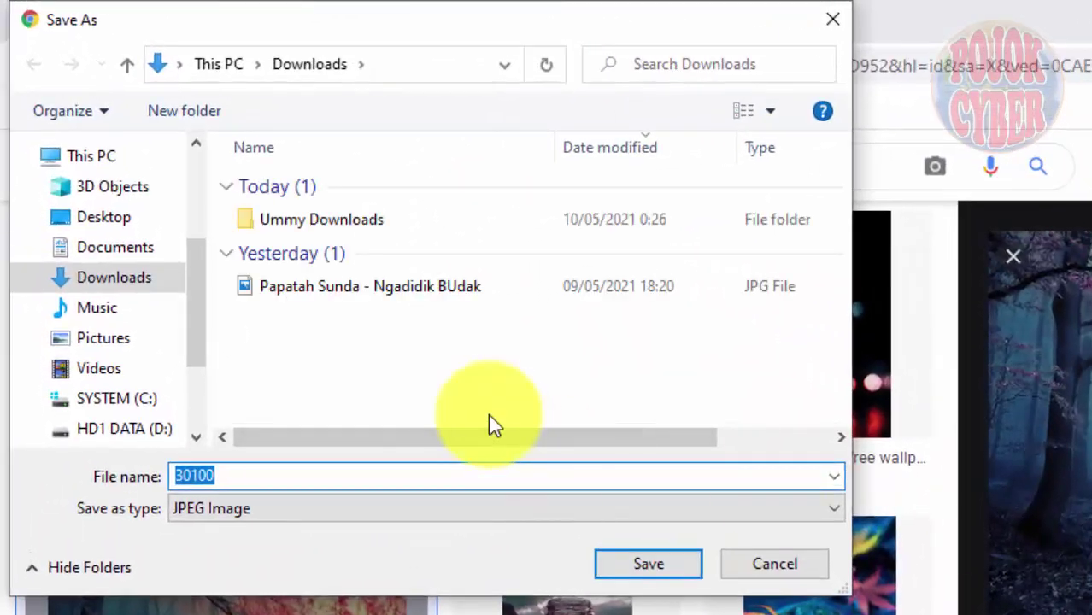
- Save the forest image as JPEG 30100 in the Unduhan folder under Documents, with the folder contents shown as a list
click(135, 251)
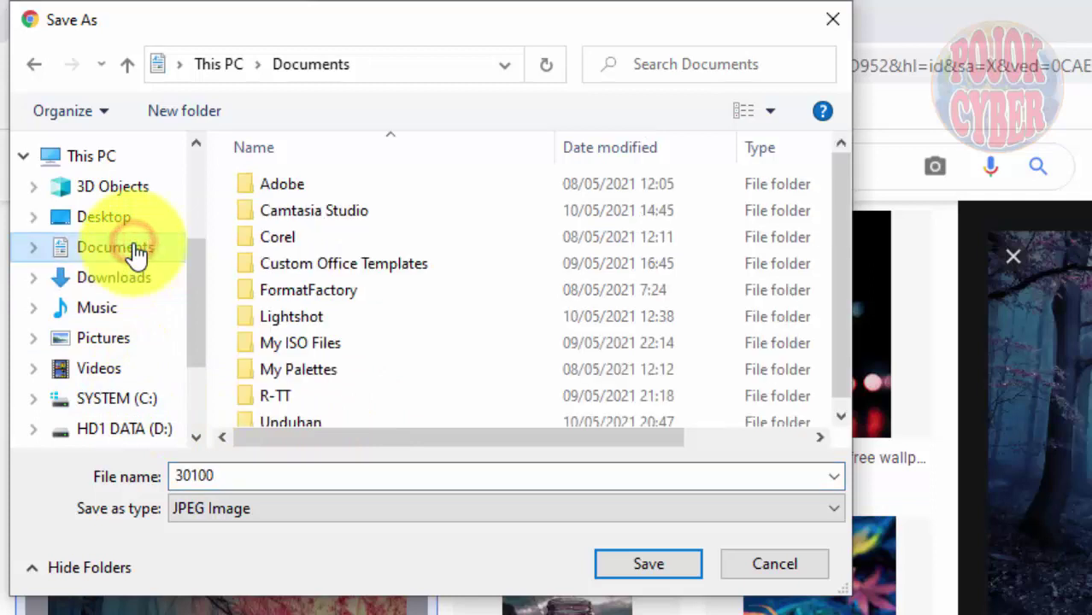
click(770, 112)
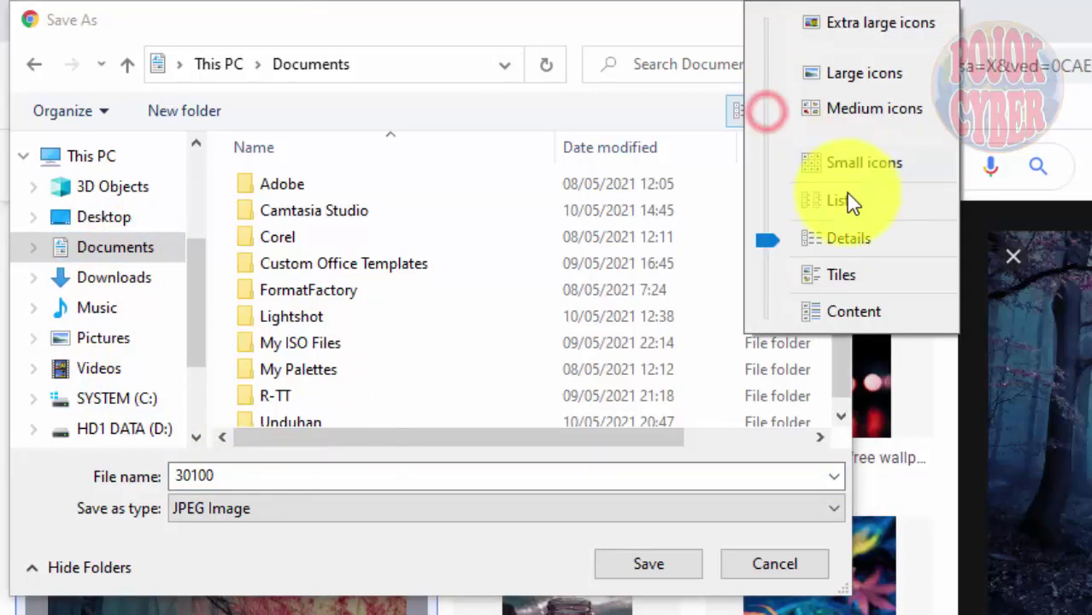
click(850, 201)
double_click(291, 392)
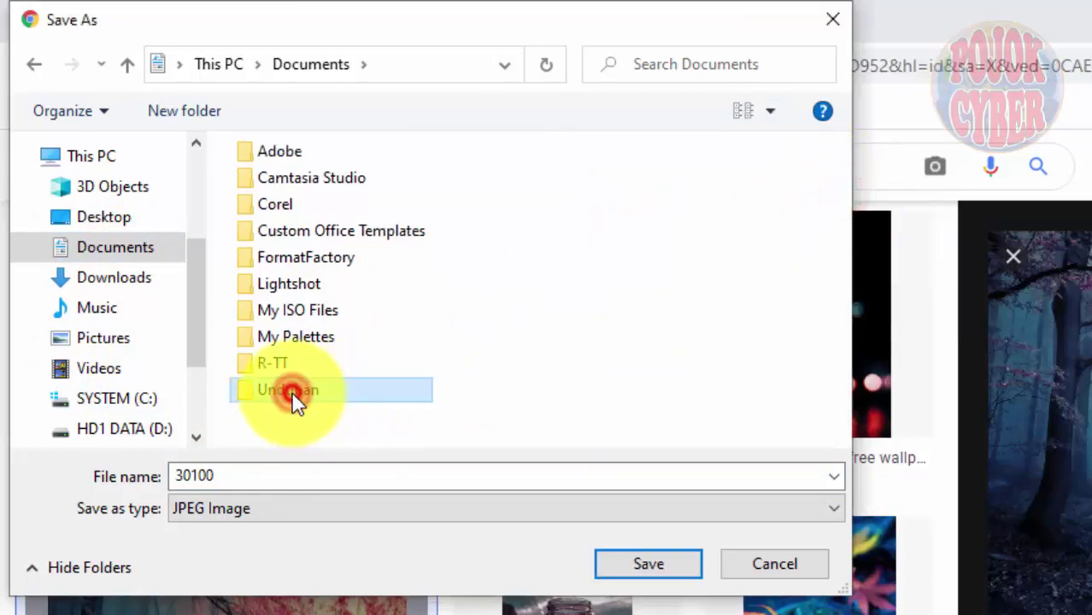
click(440, 67)
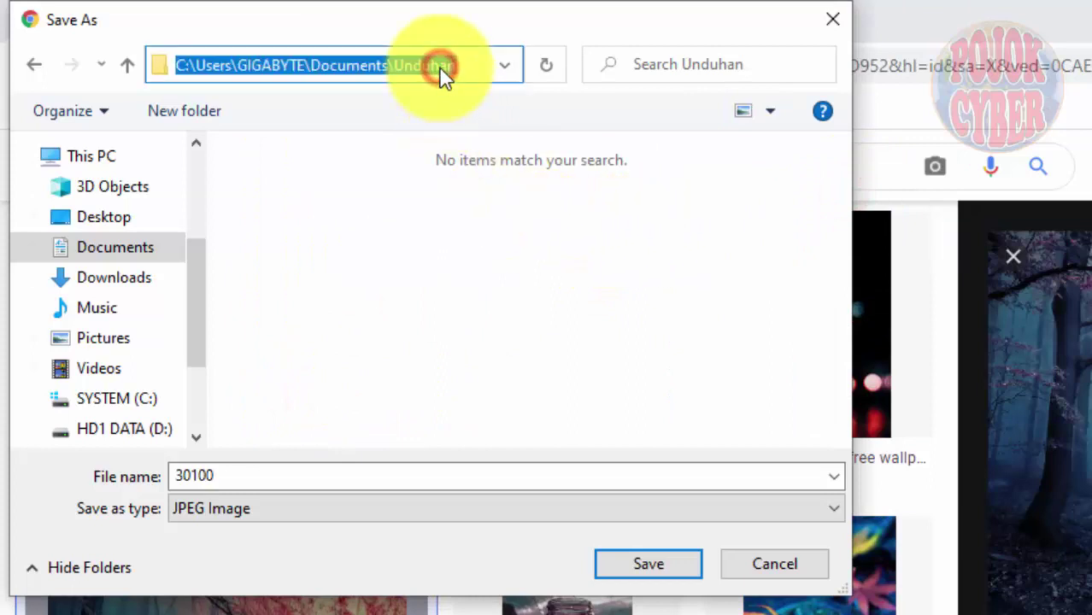
click(441, 325)
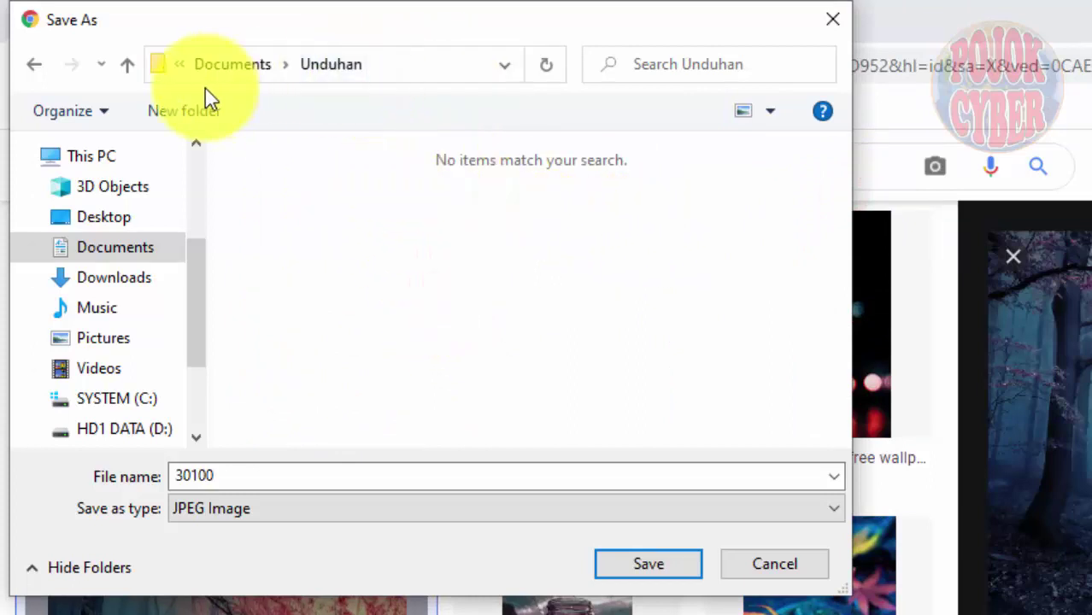
click(281, 476)
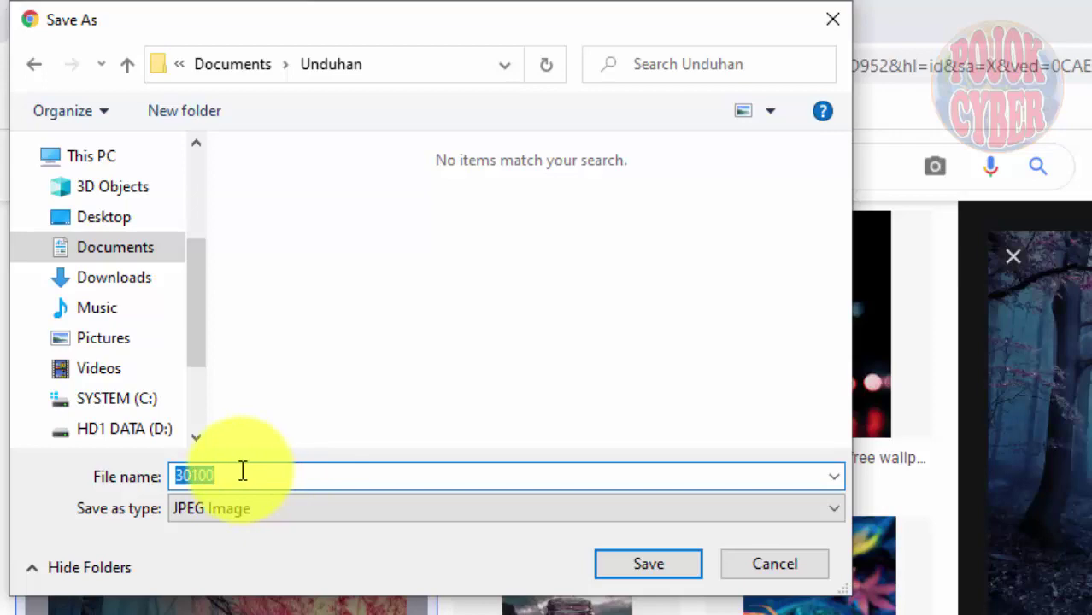
click(641, 566)
- Preview the wallpapercave.com beach wallpaper with rocks and save it as wp1993619 in the Unduhan folder
scroll(858, 464, down, 6)
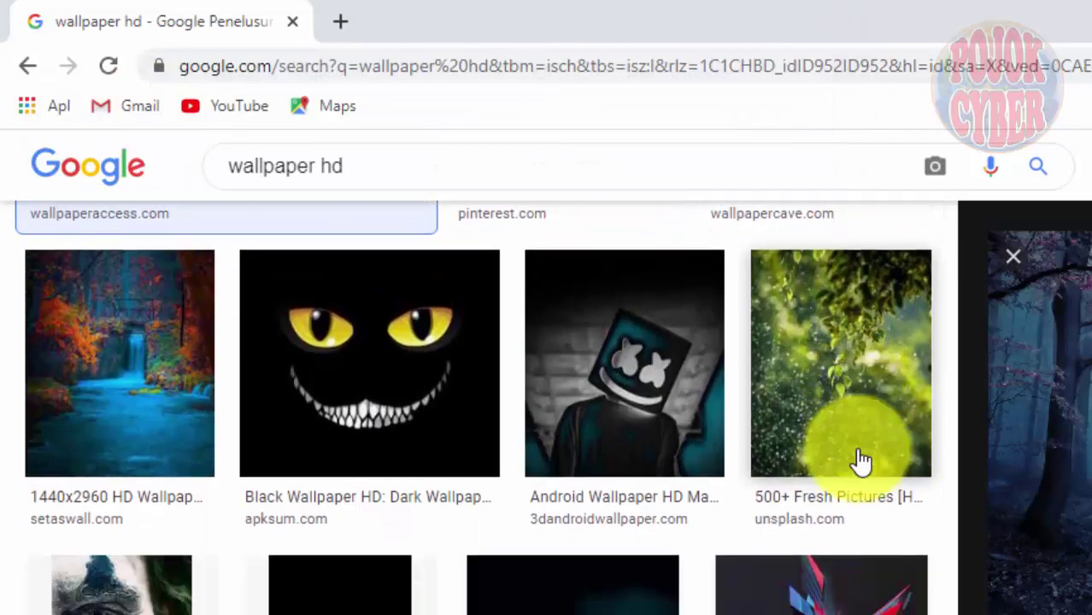
scroll(858, 462, down, 3)
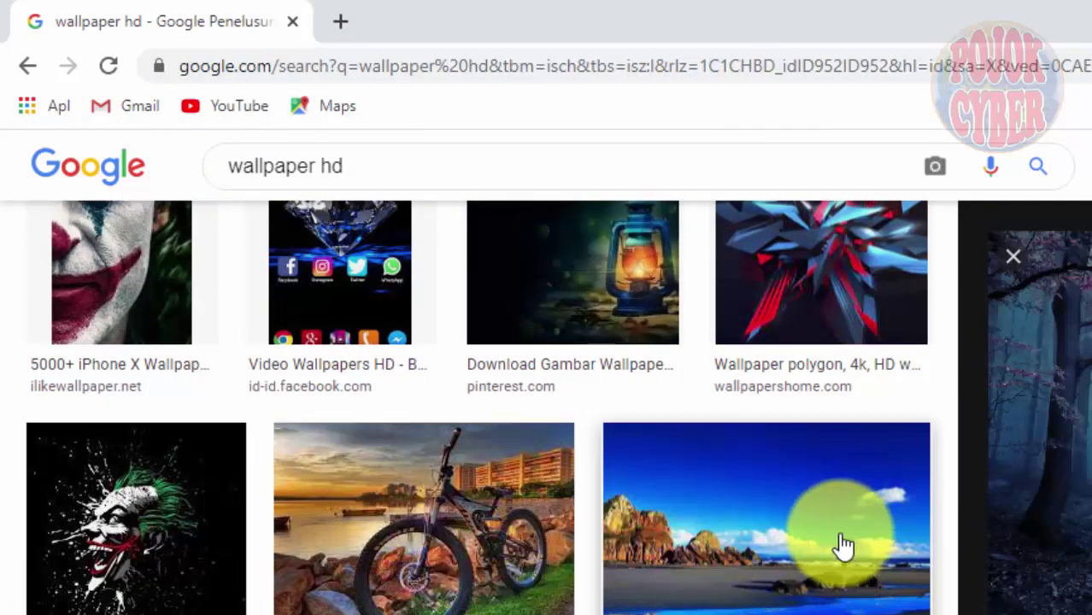
click(792, 544)
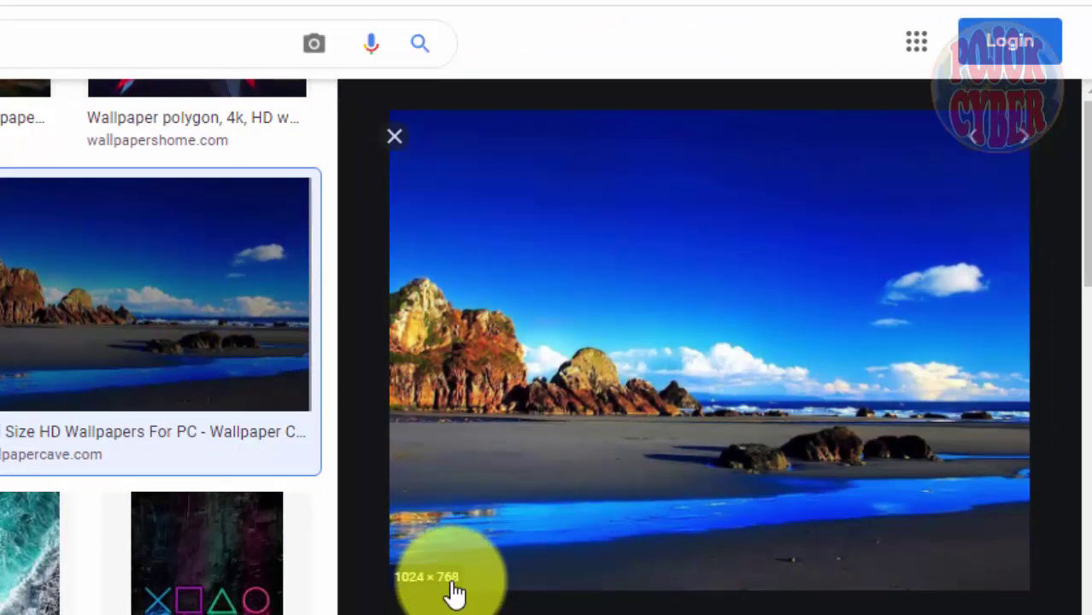
right_click(675, 337)
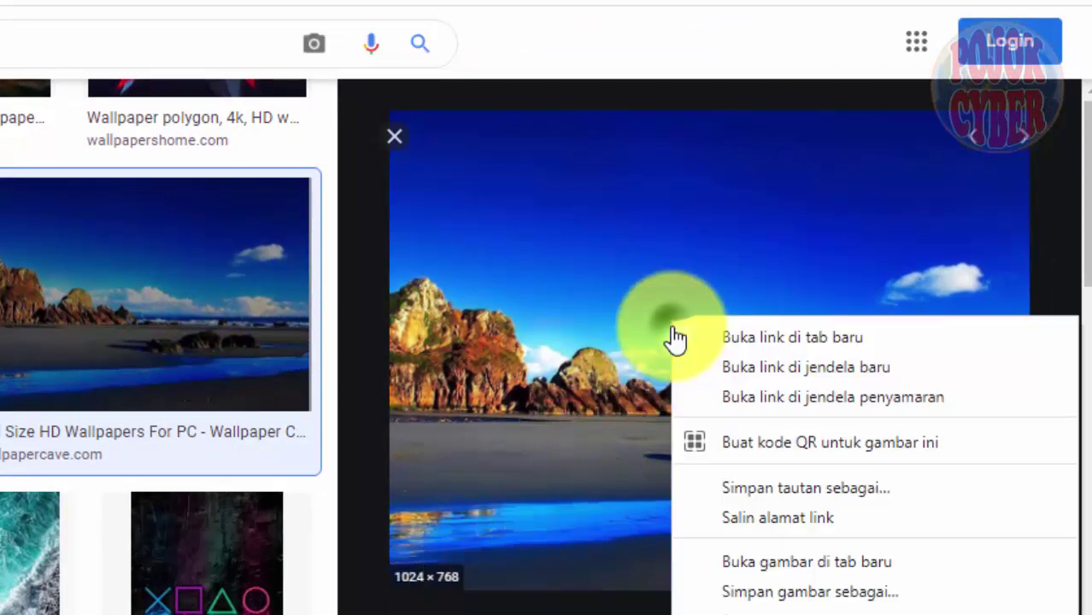
click(777, 598)
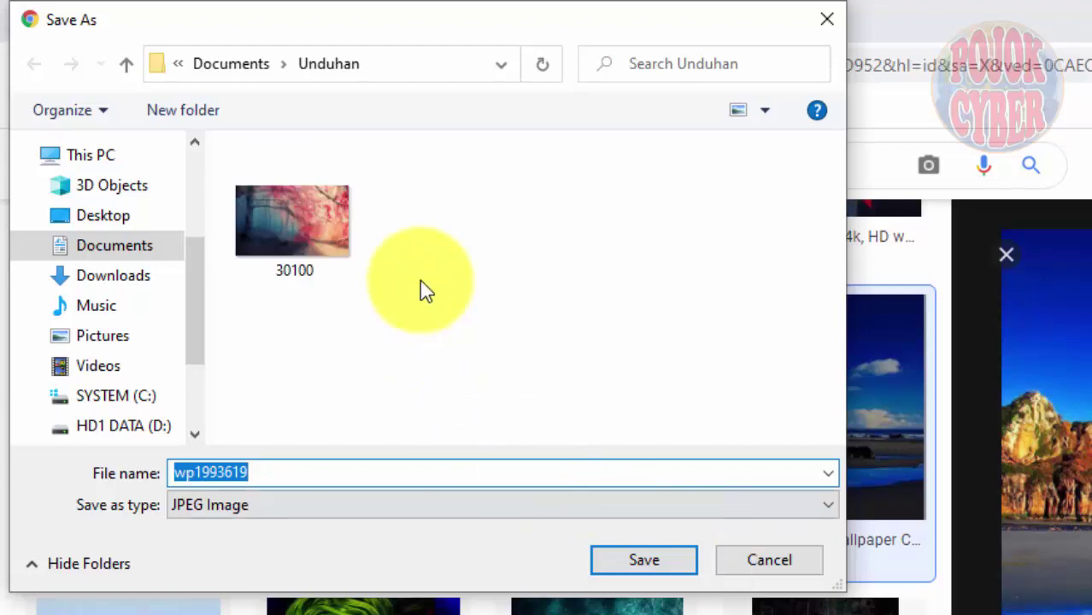
click(667, 564)
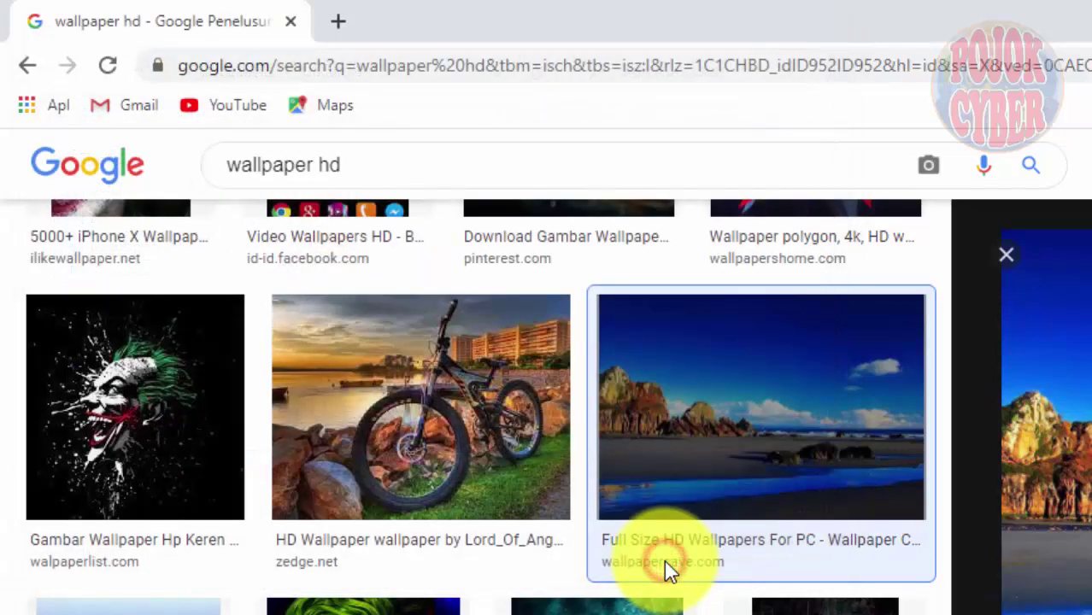
- Show the downloaded wallpapersden.com image in its containing folder
scroll(654, 564, down, 3)
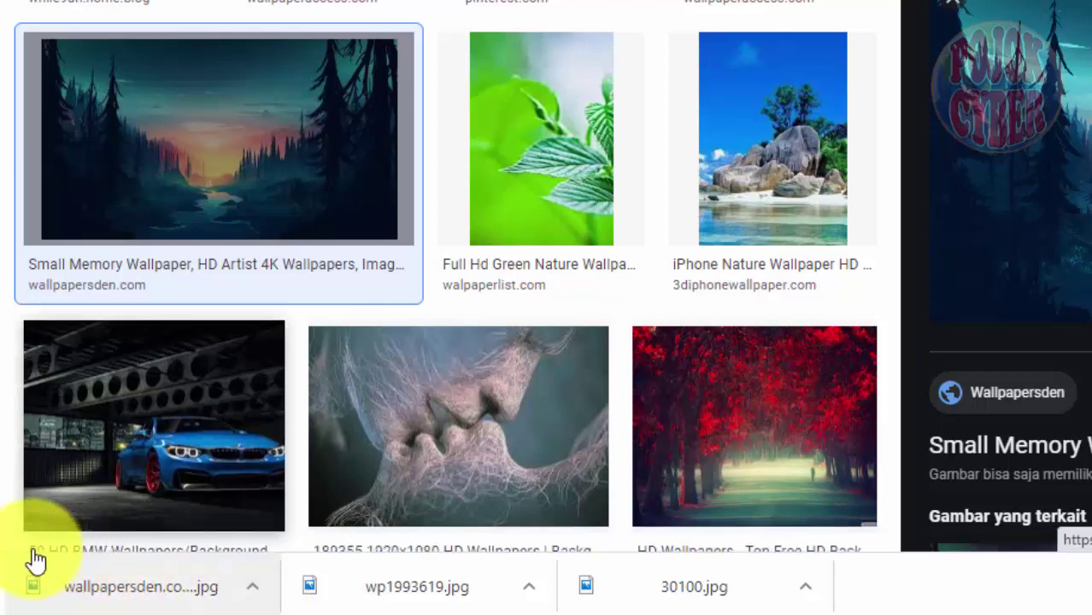
click(255, 588)
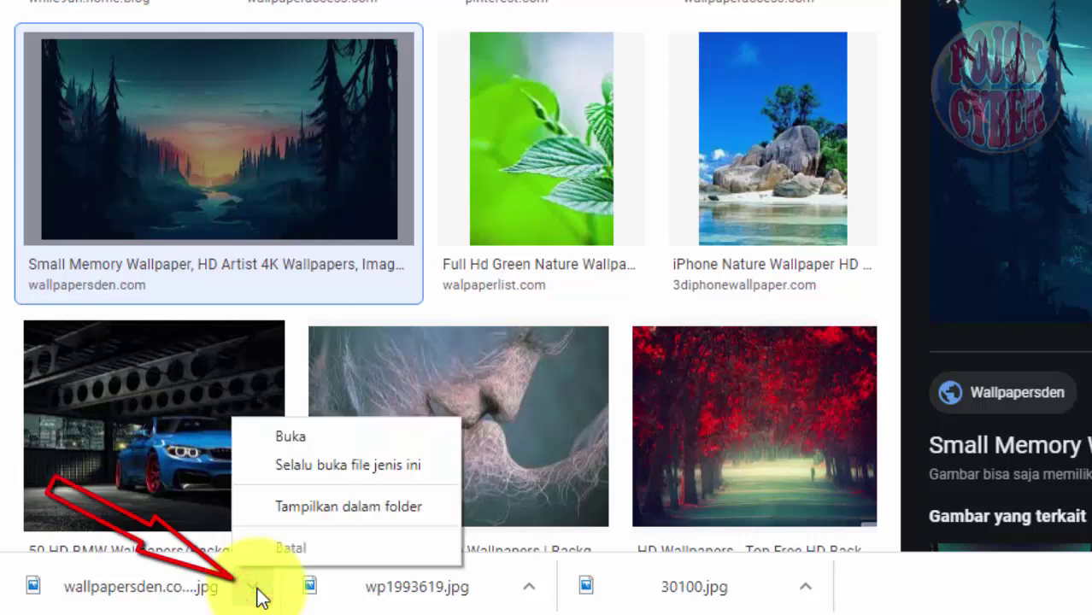
click(366, 517)
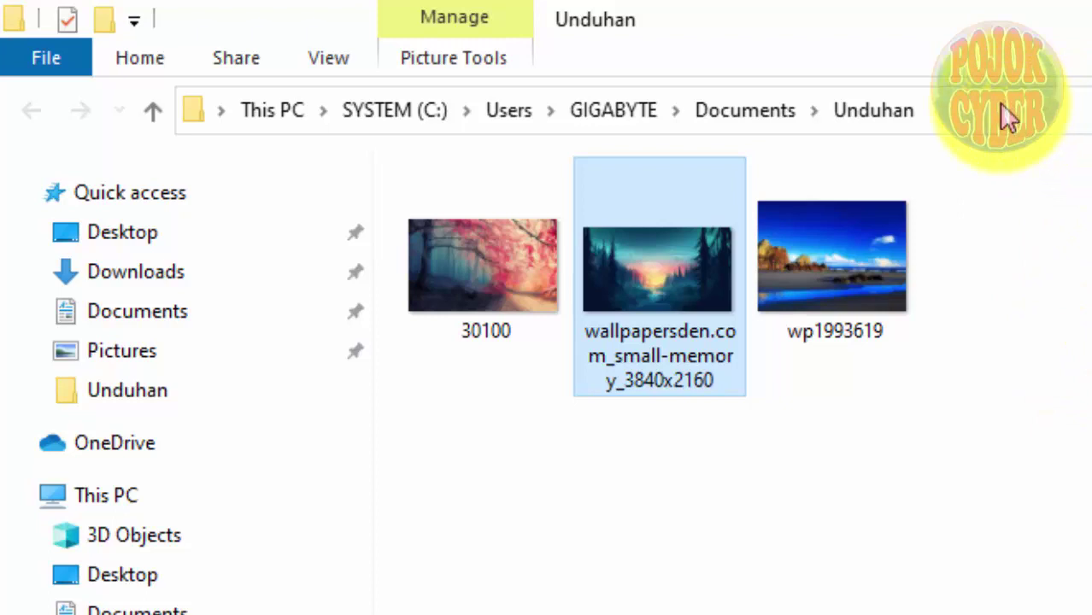
- Set wallpapersden.com_small-memory_3840x2160 as the desktop background and minimize the folder and browser windows to view the desktop
click(641, 294)
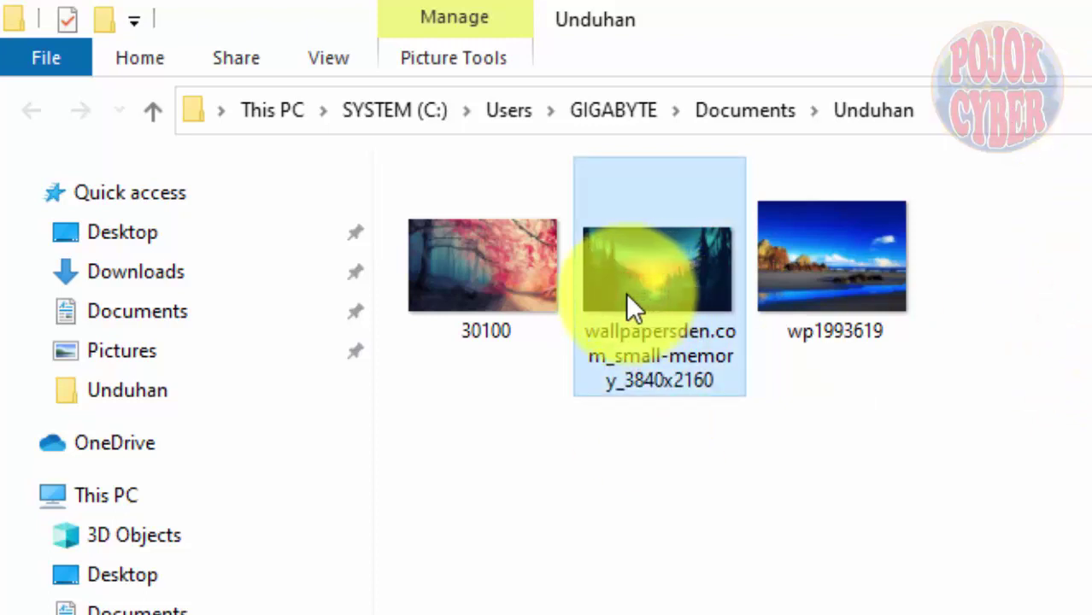
mouse_move(635, 287)
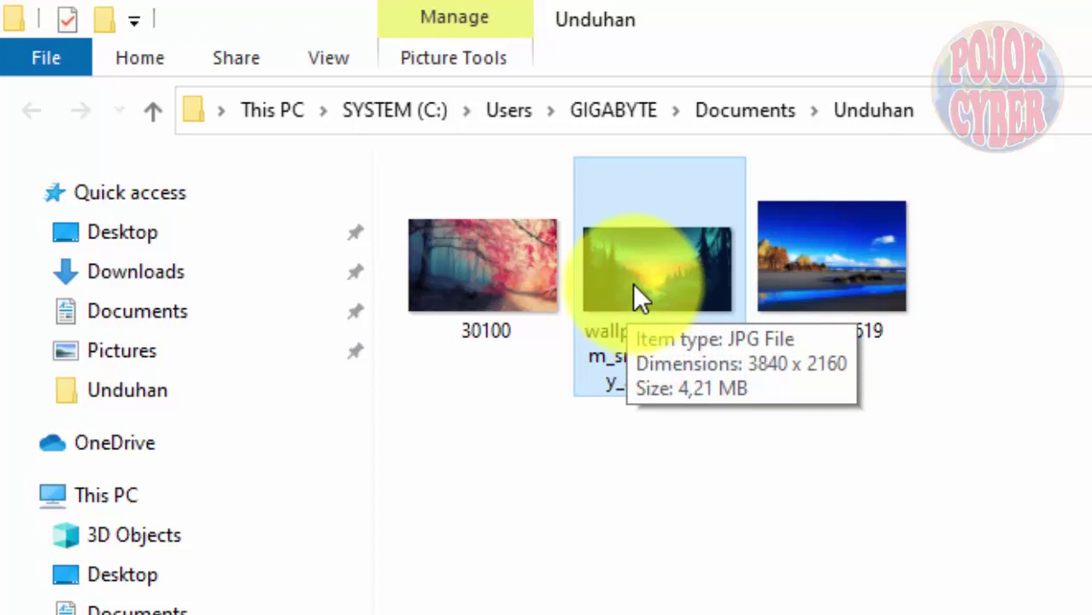
right_click(633, 283)
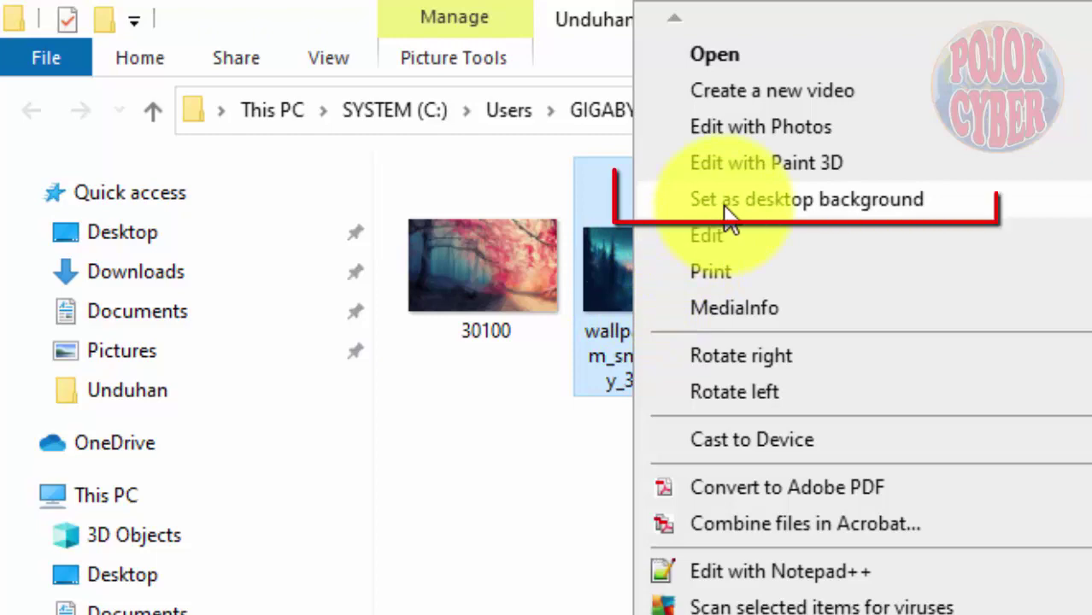
click(823, 204)
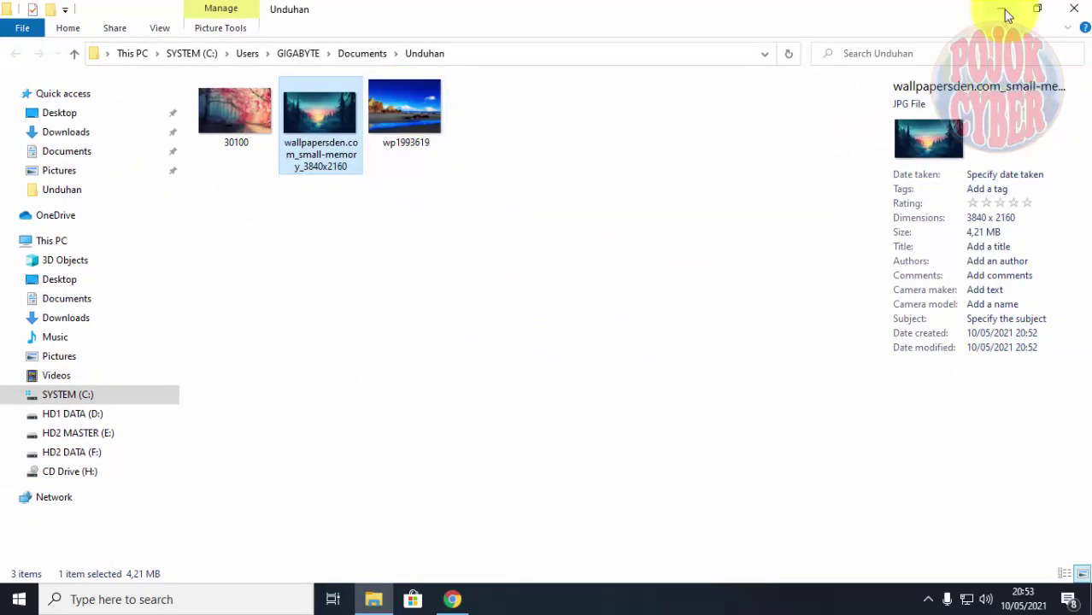
click(1006, 15)
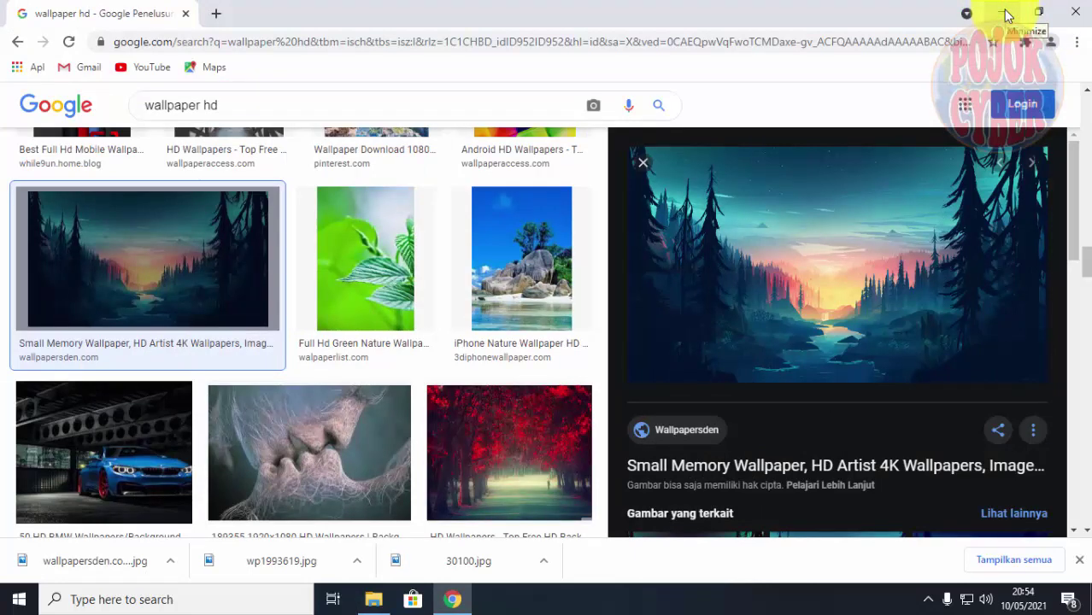
click(1007, 16)
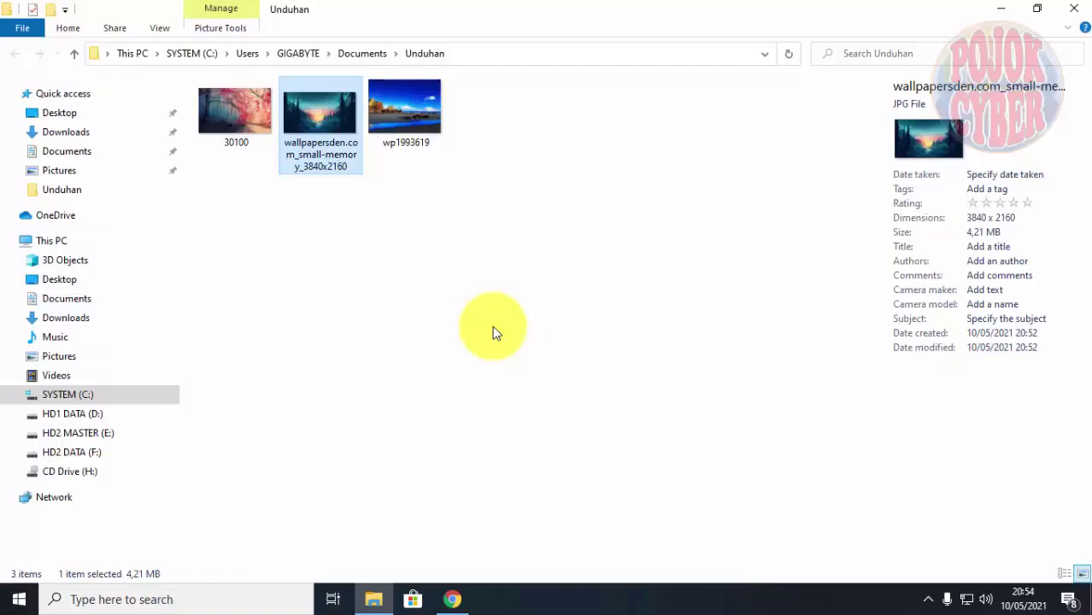
- Set the image 30100 from the Unduhan folder as the desktop background
click(489, 260)
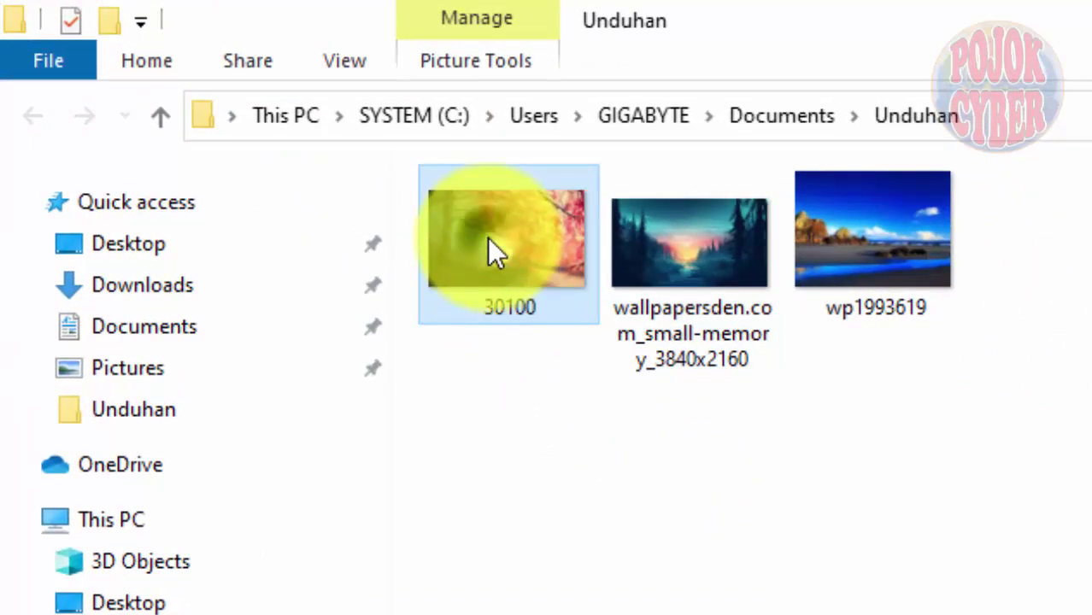
right_click(493, 255)
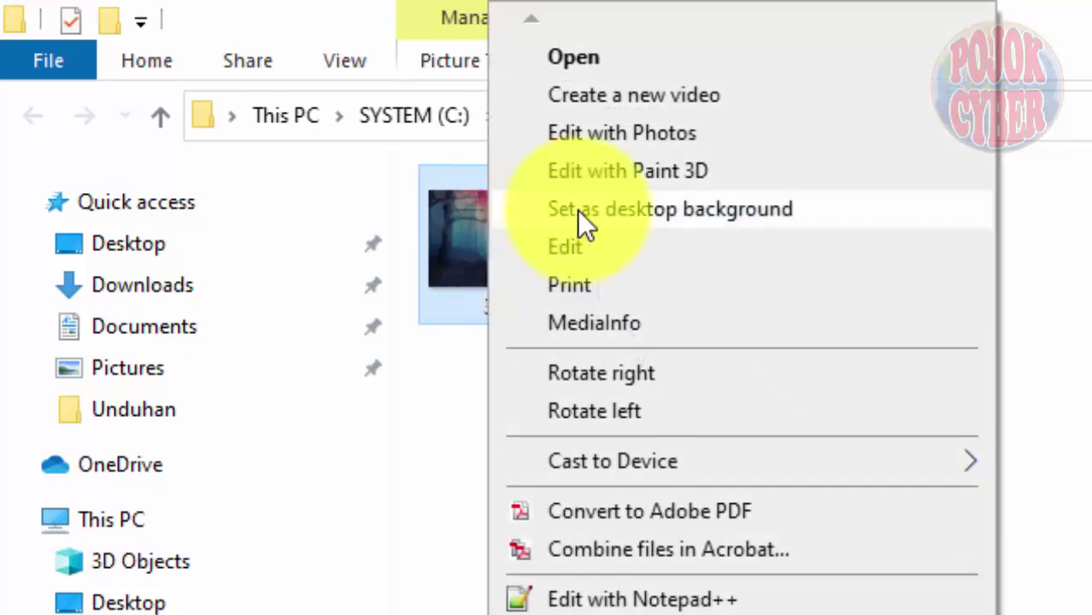
click(671, 210)
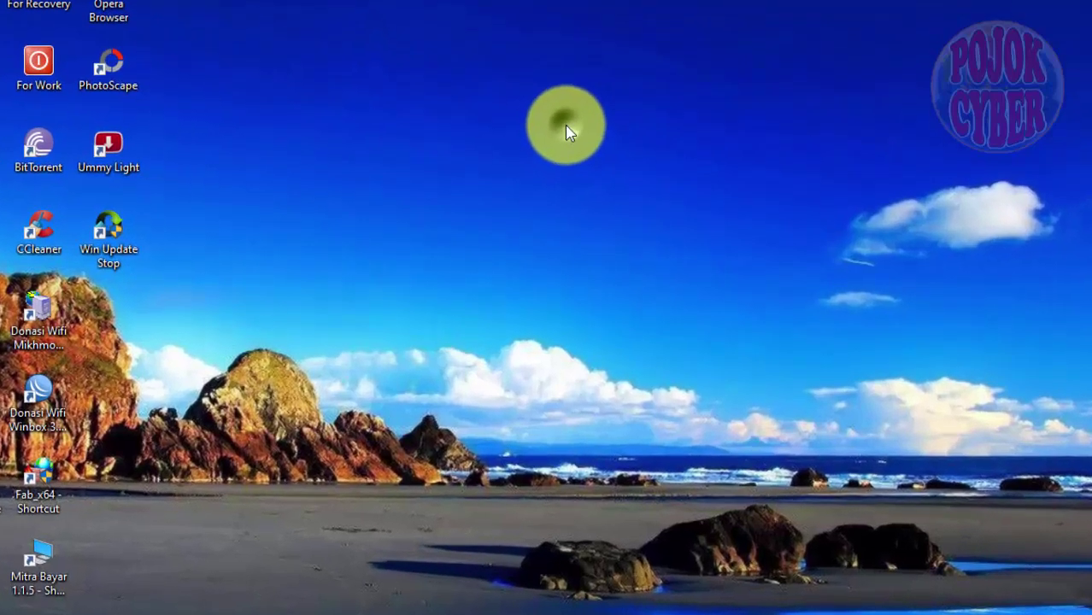
- Open the desktop background personalization settings and set the background type to Slideshow
right_click(620, 120)
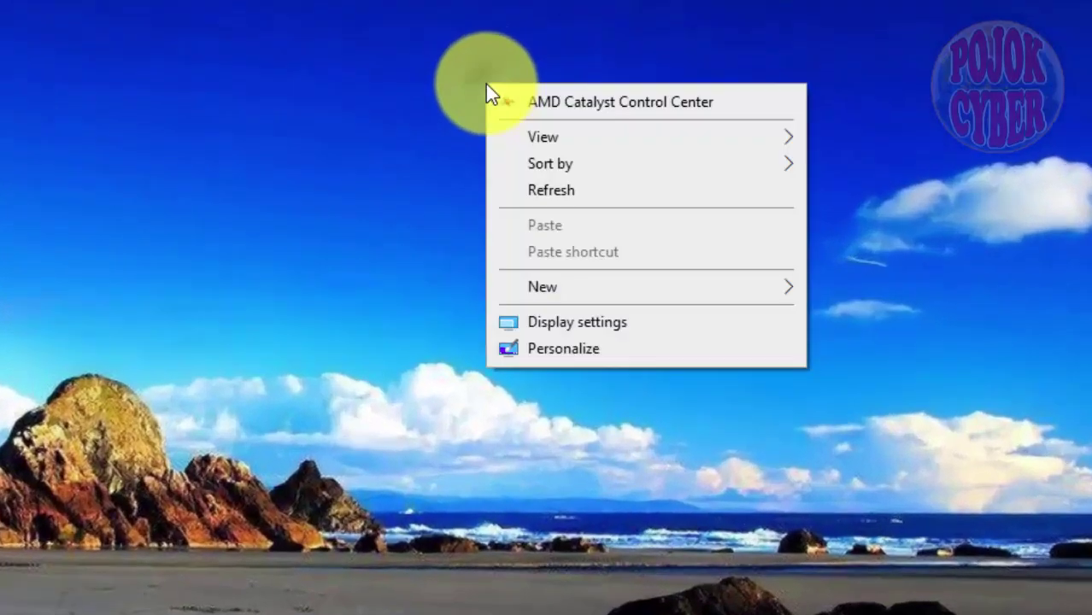
click(518, 359)
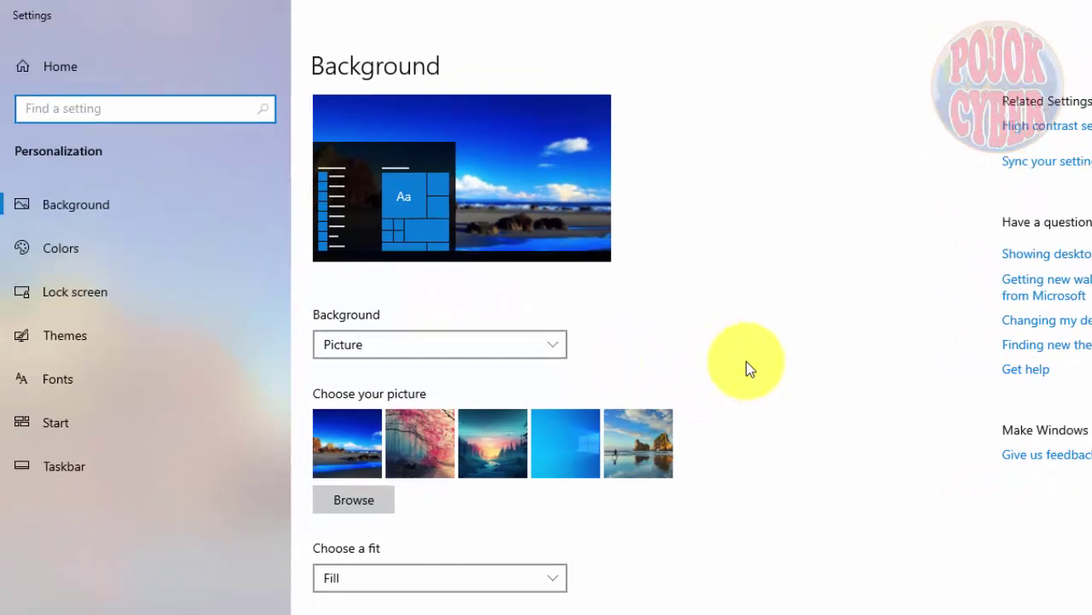
click(121, 206)
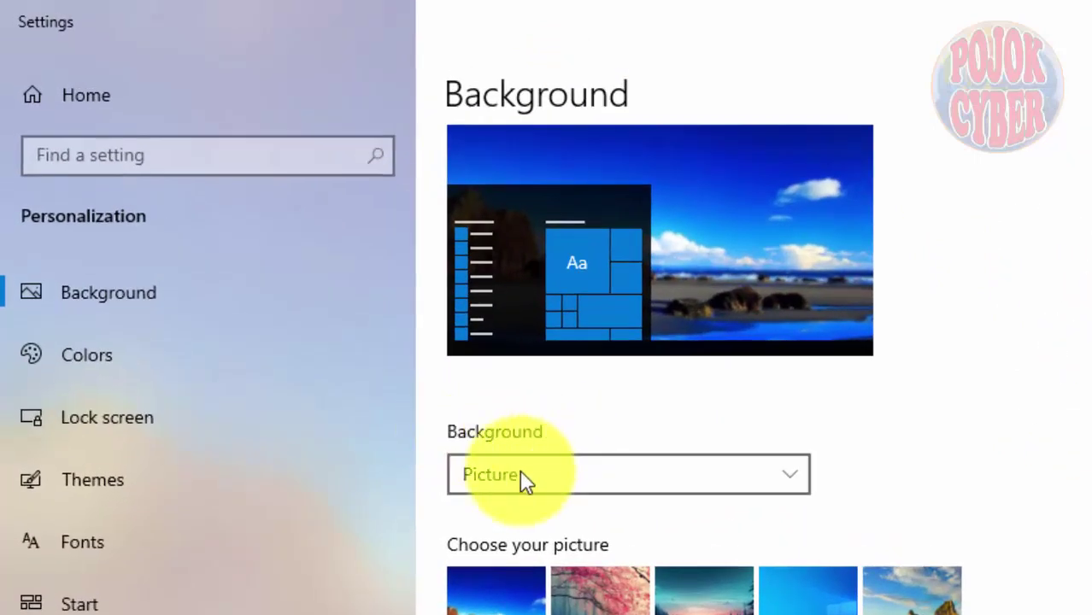
click(524, 479)
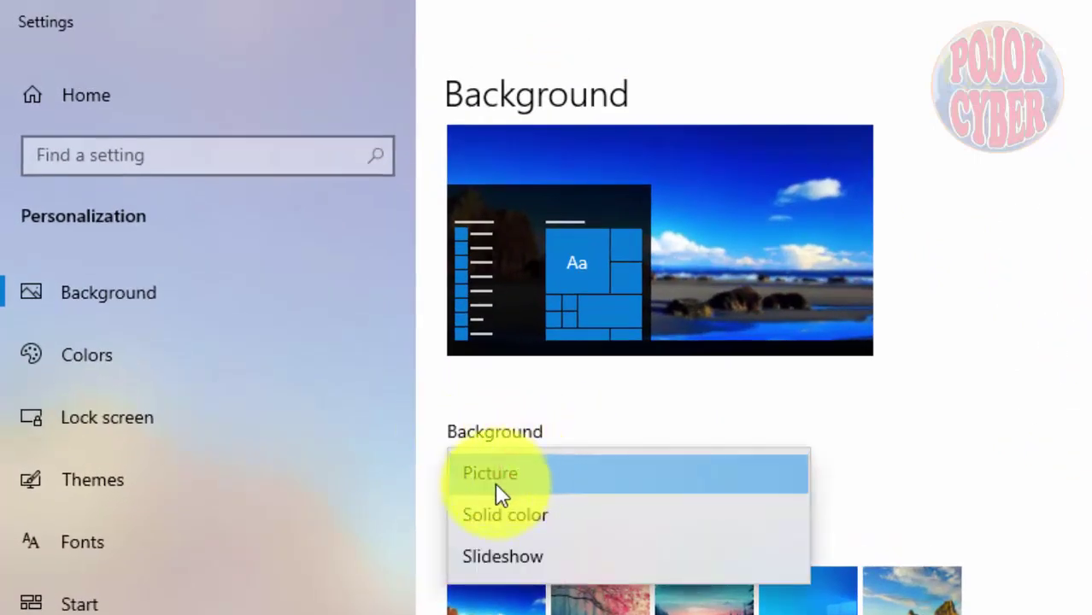
click(954, 396)
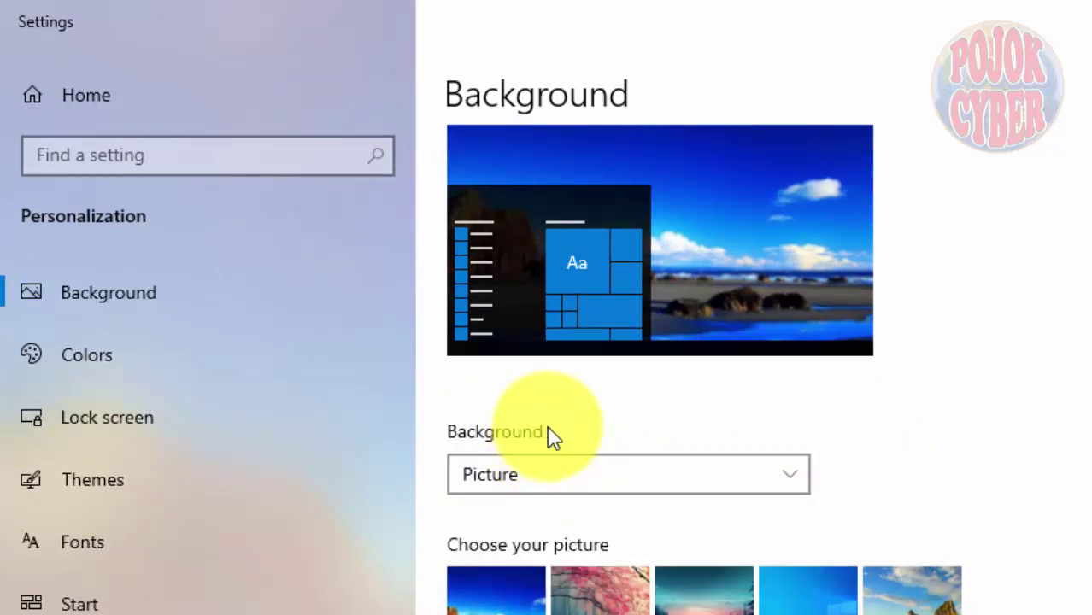
click(579, 483)
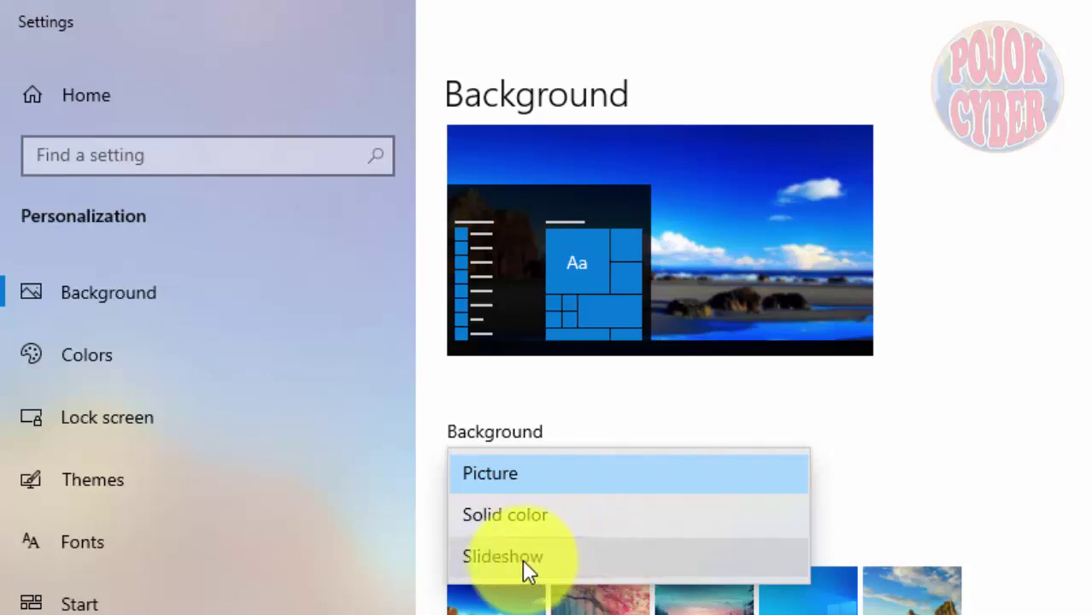
click(521, 558)
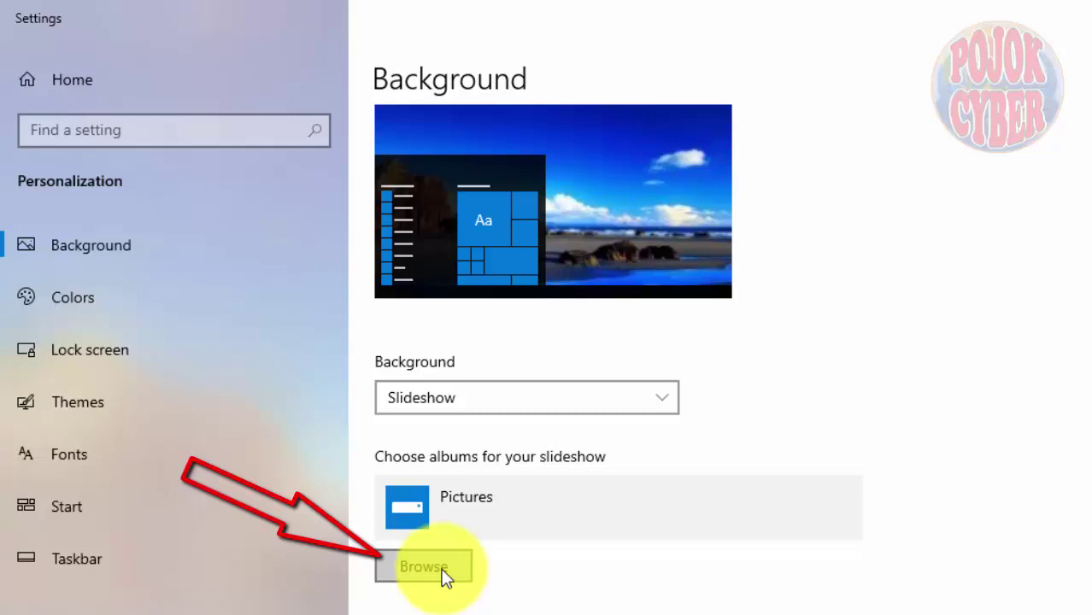
- Choose the Unduhan folder inside Documents as the album for the slideshow
click(444, 576)
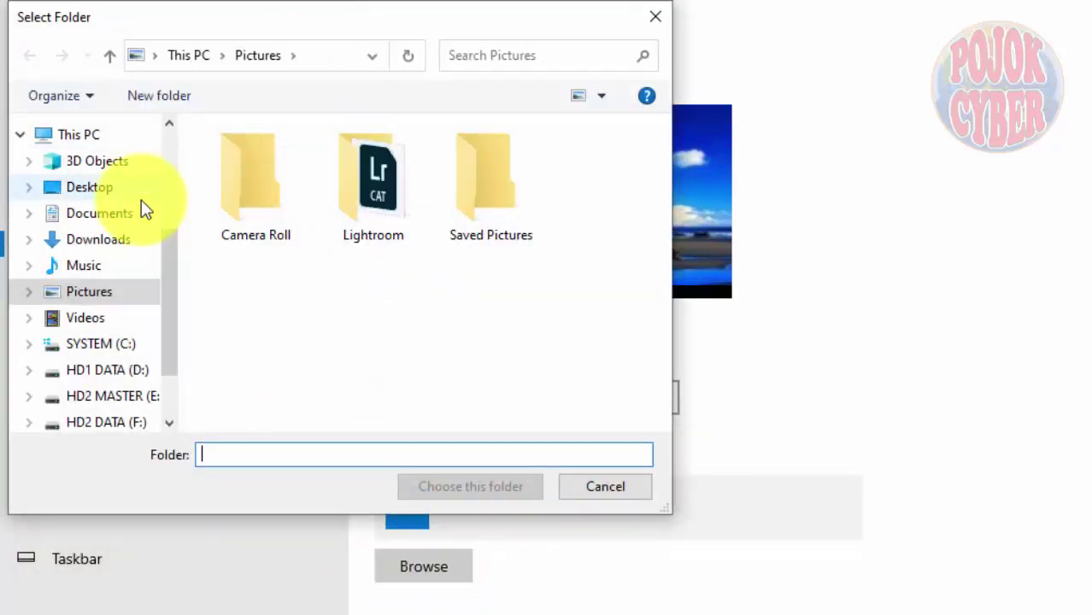
click(112, 216)
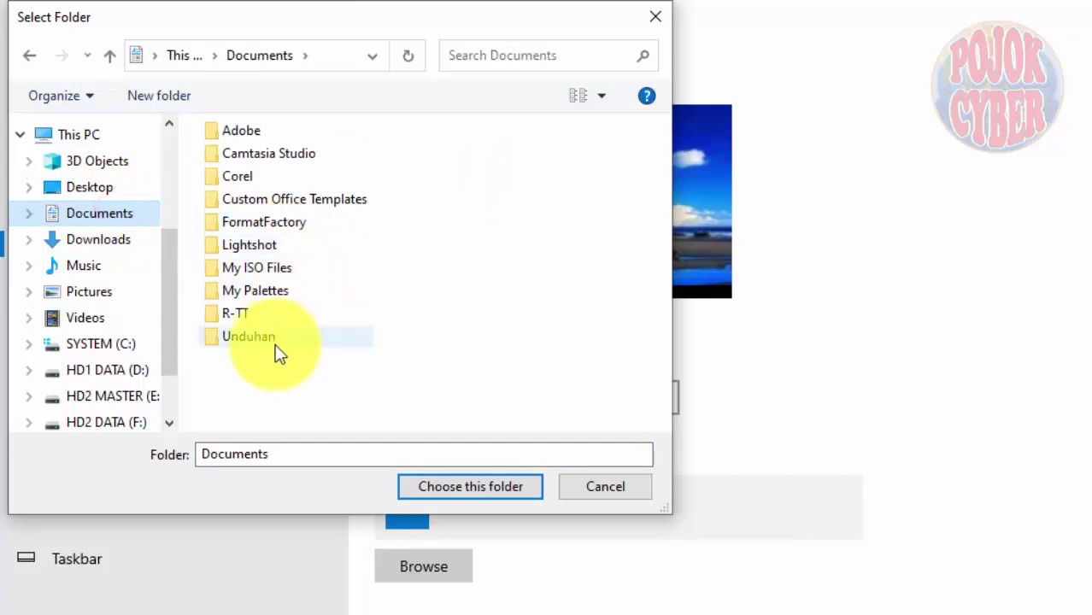
click(261, 339)
click(354, 373)
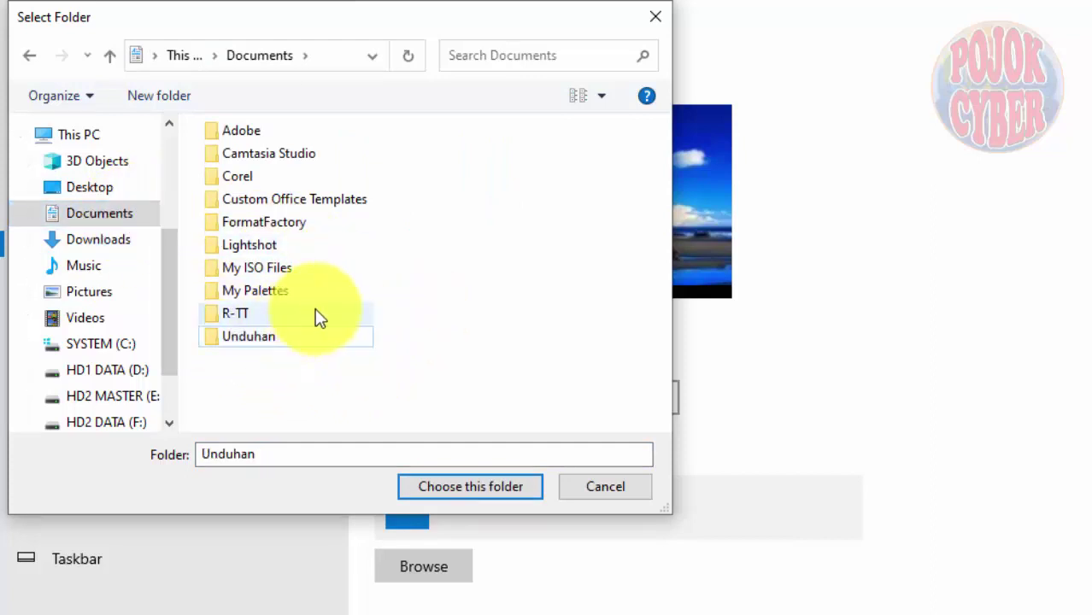
click(267, 342)
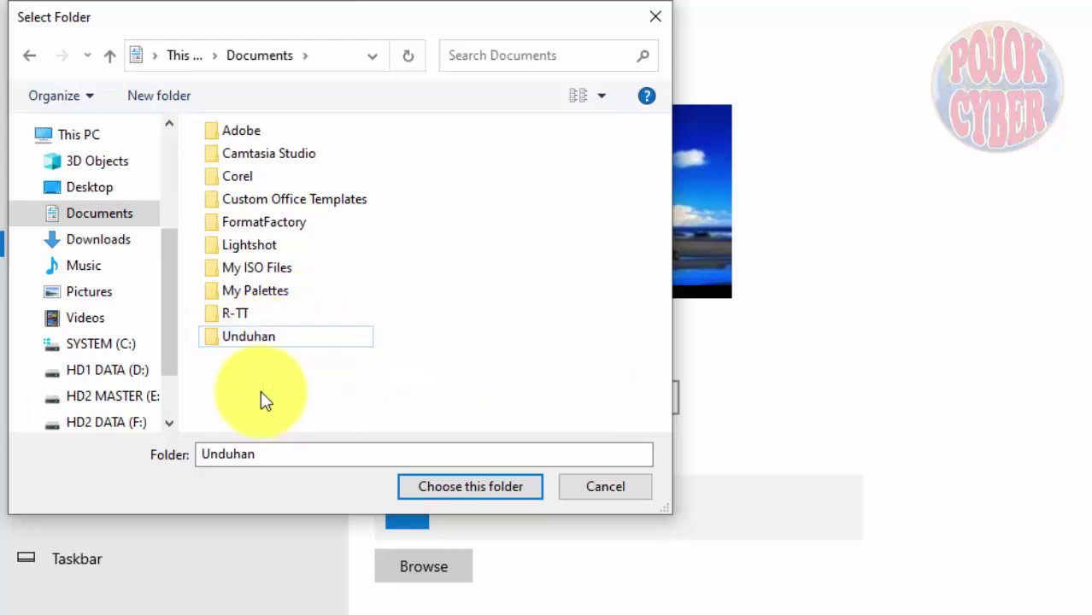
click(260, 390)
click(253, 338)
double_click(254, 339)
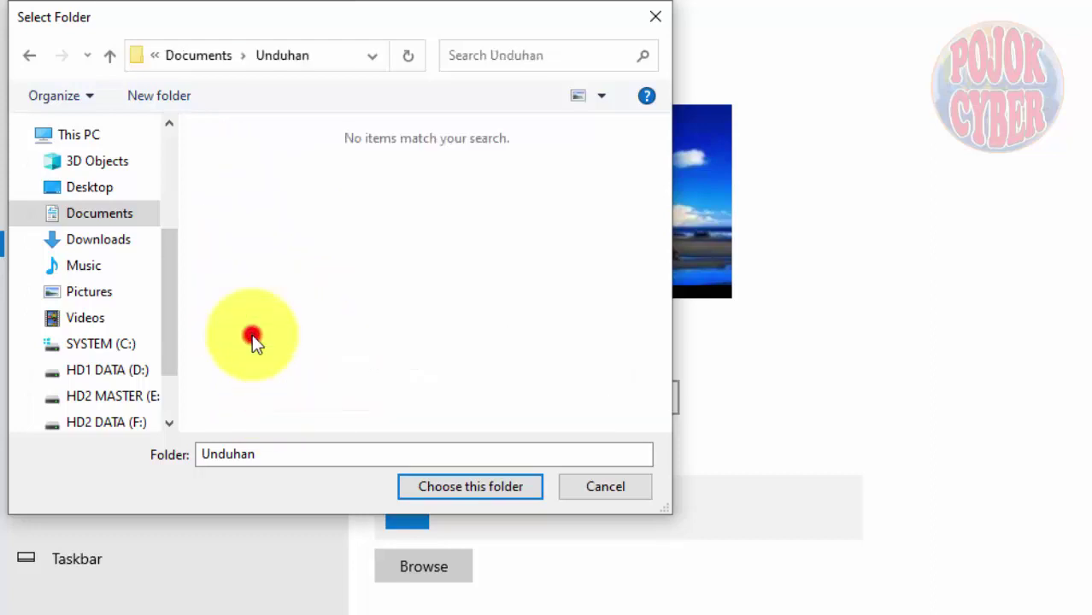
click(342, 55)
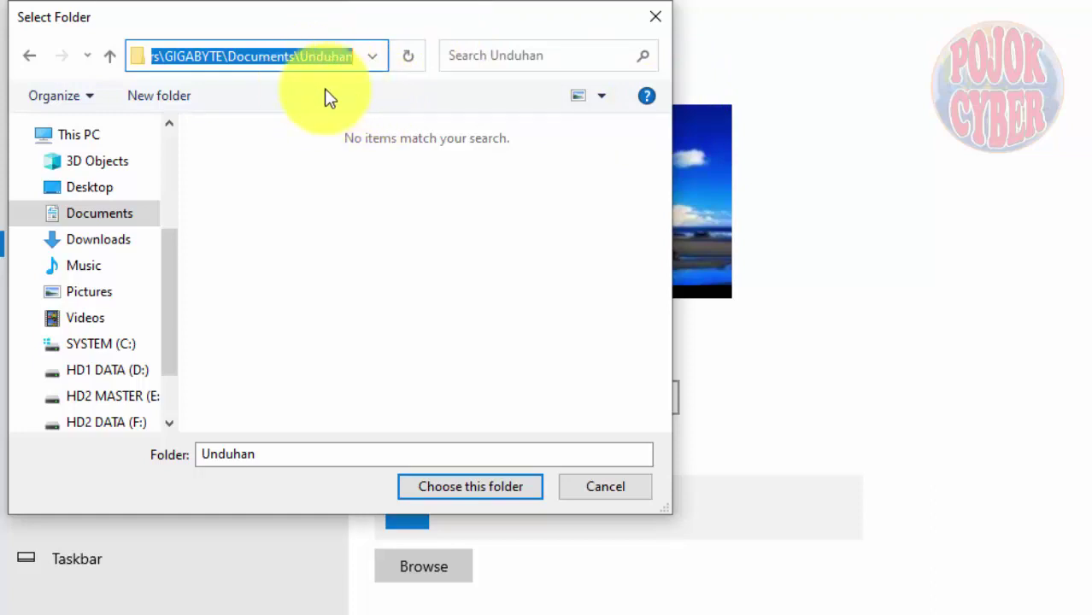
click(503, 489)
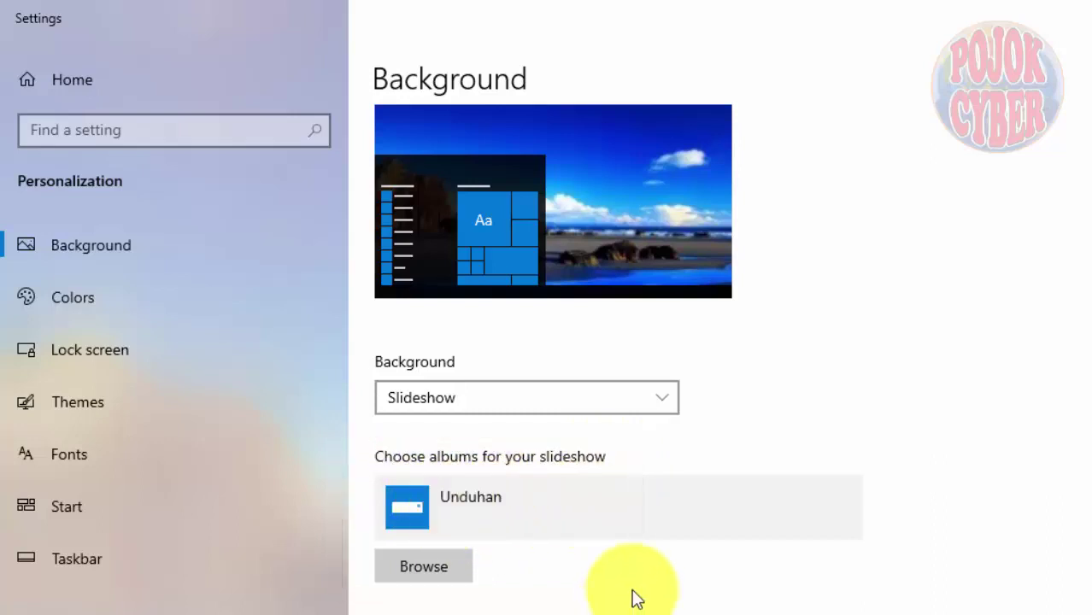
- Set the slideshow to change picture every 1 minute
scroll(513, 598, down, 3)
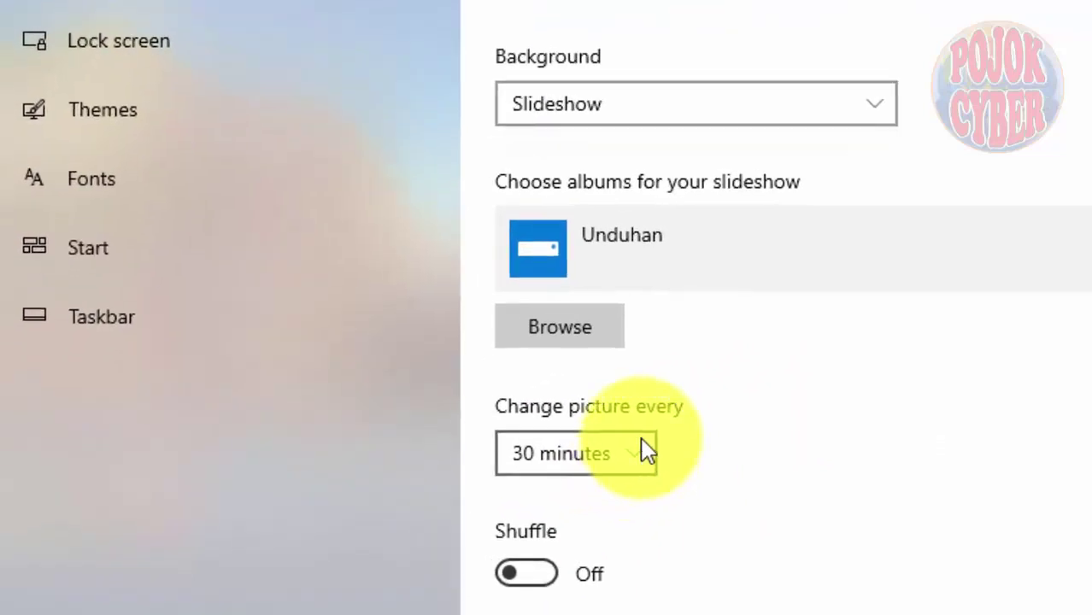
click(641, 454)
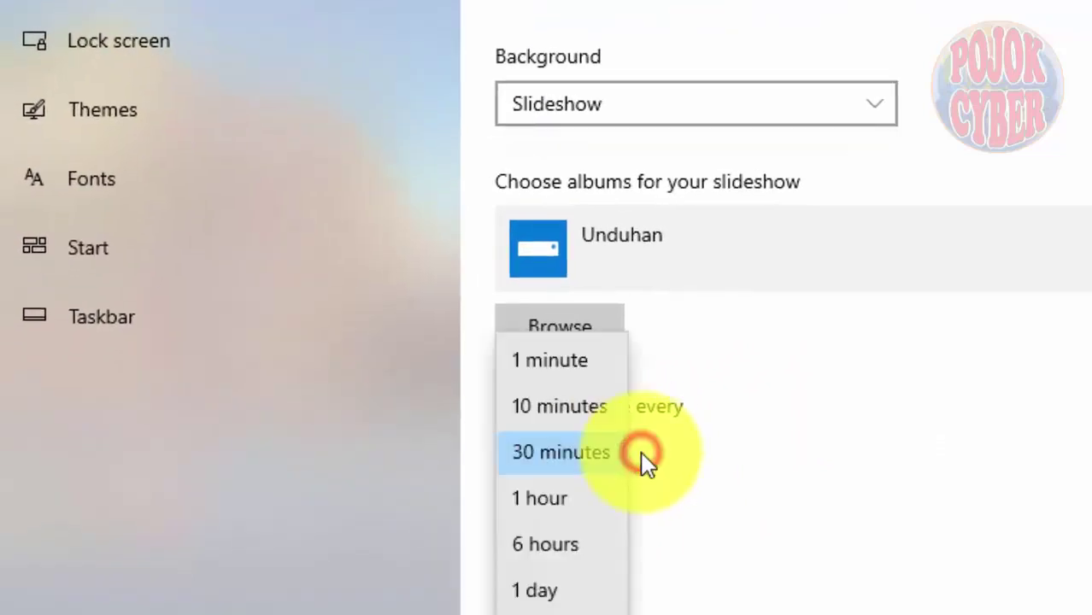
click(588, 366)
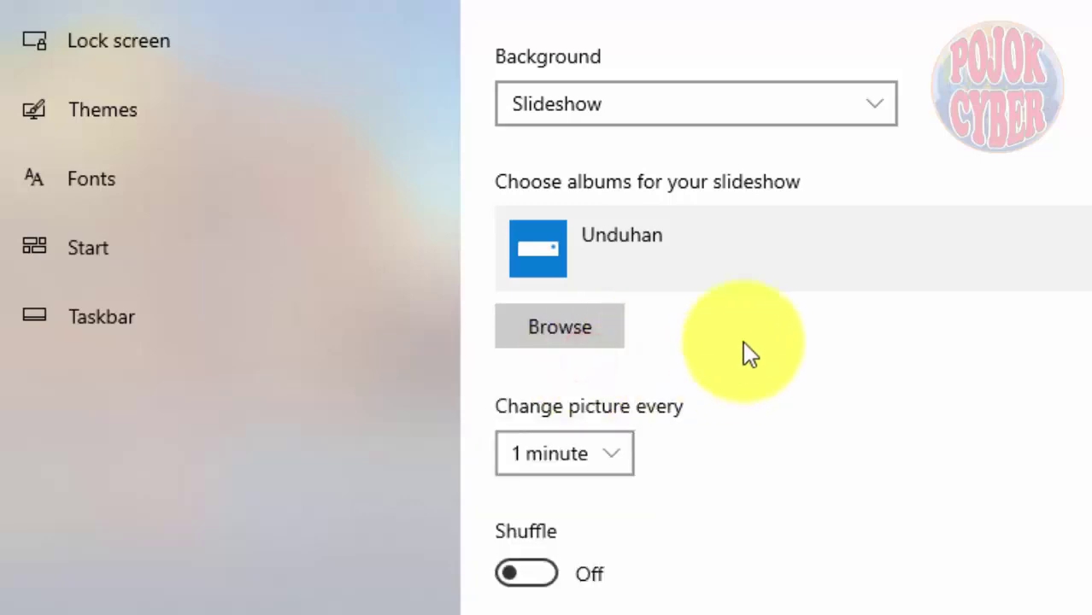
- Try a picture change interval of 1 day and return it to 1 minute
click(625, 462)
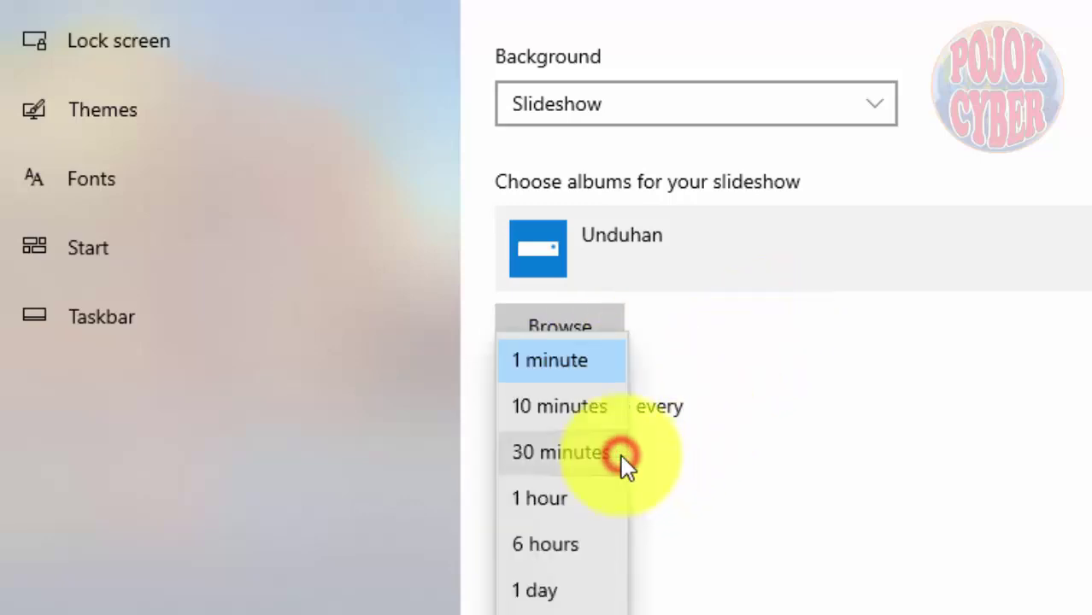
click(539, 591)
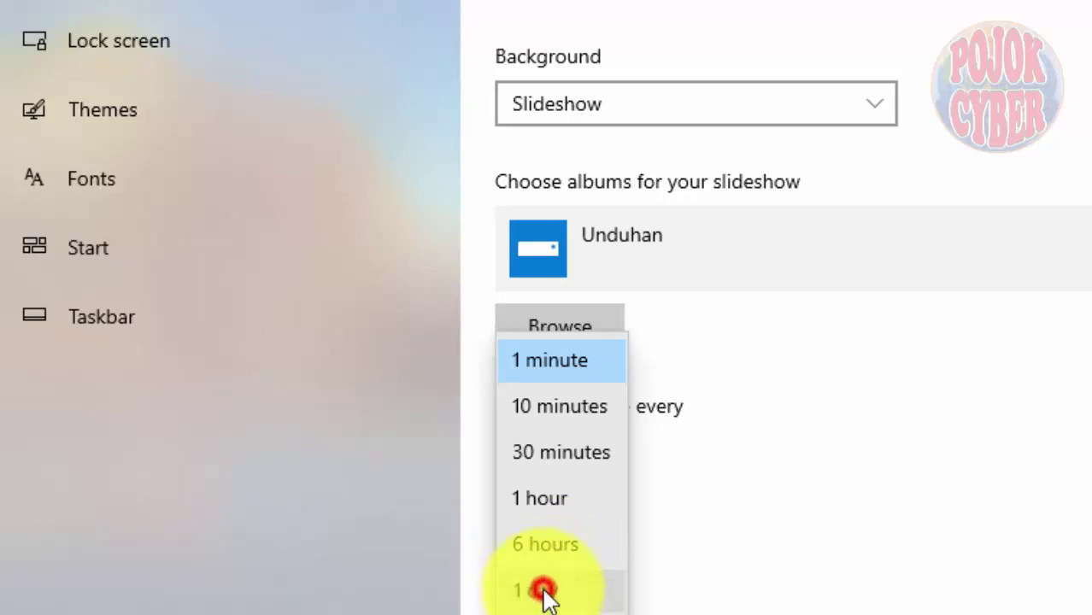
click(588, 462)
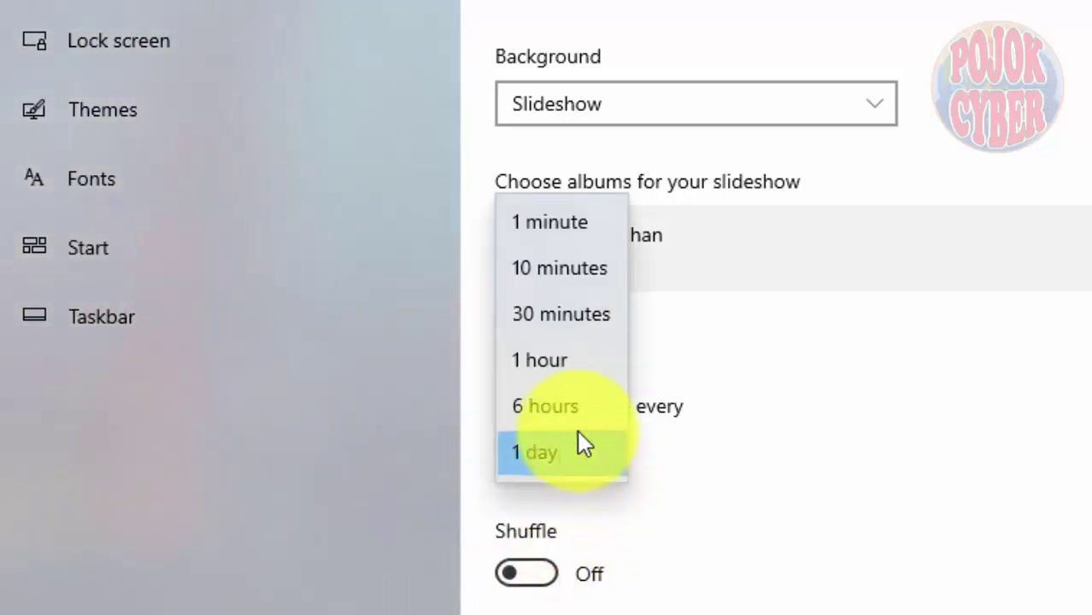
click(550, 224)
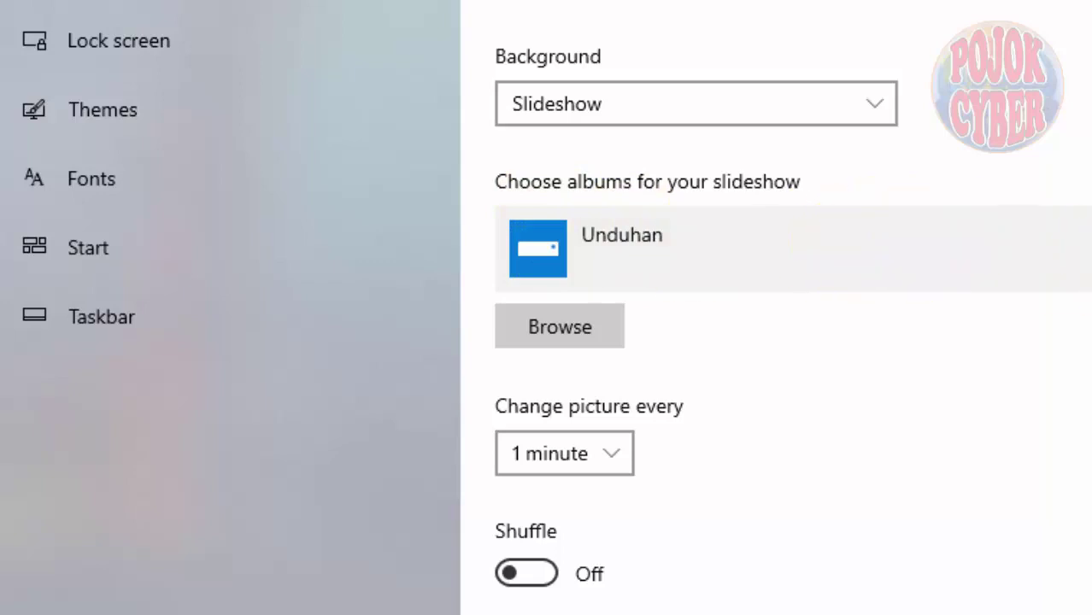
- Try the Shuffle option for the slideshow and switch it back off
scroll(1086, 250, down, 3)
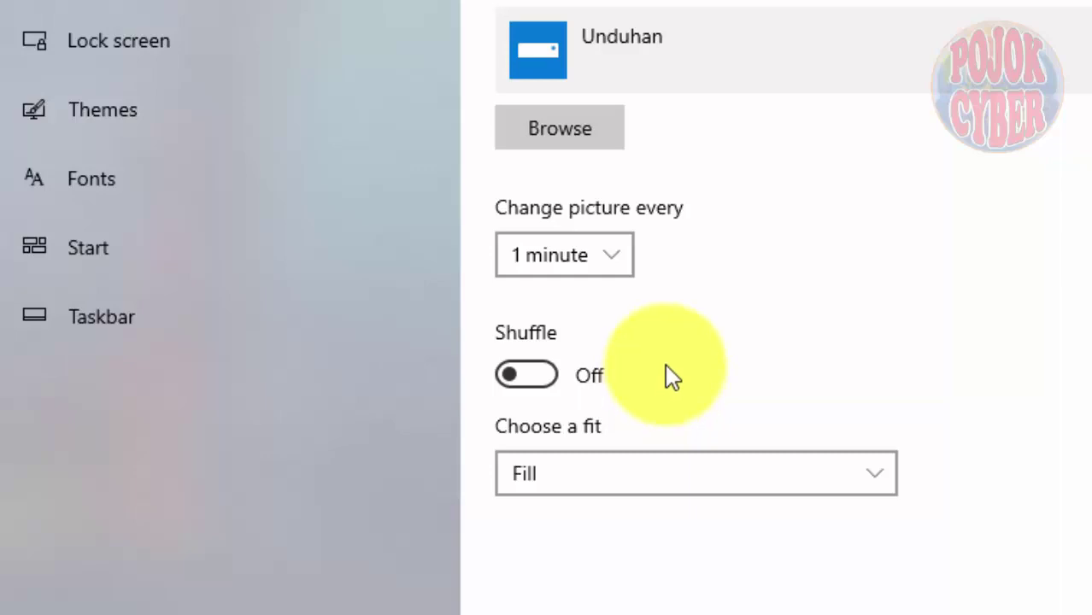
click(535, 385)
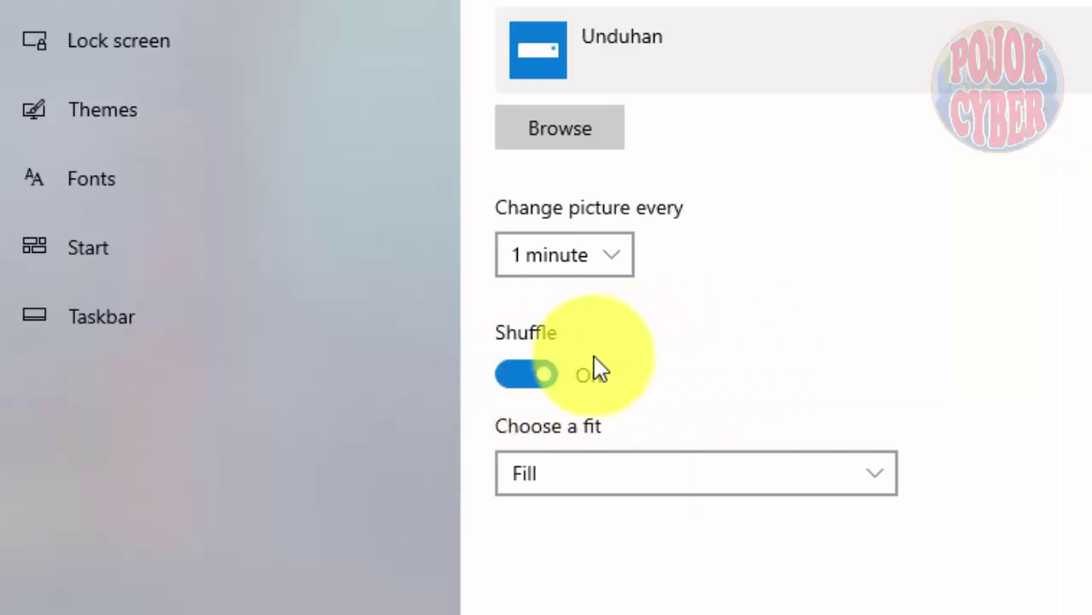
click(522, 383)
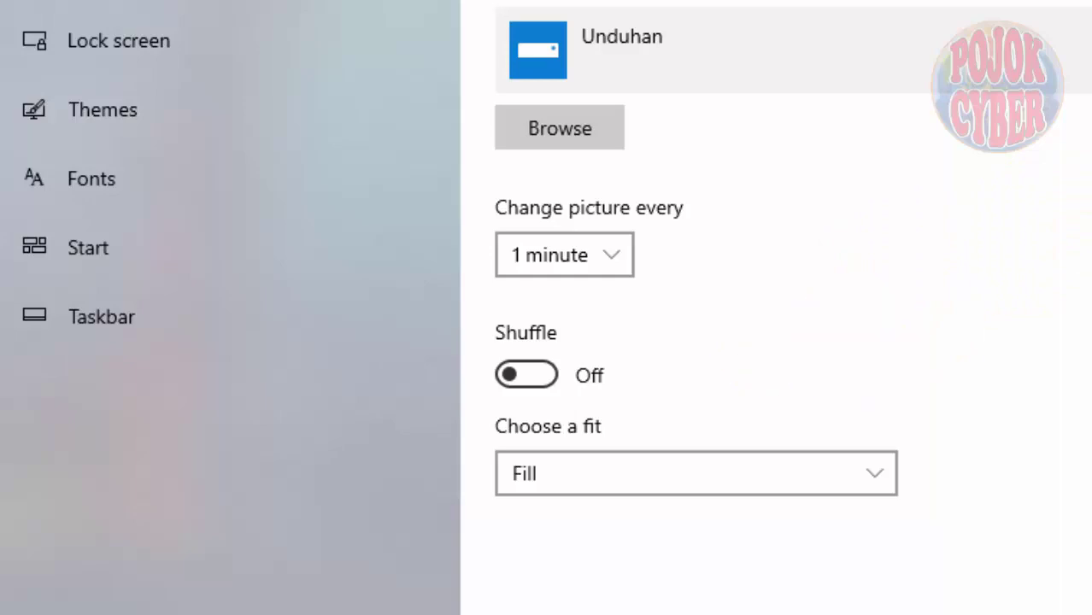
- Close Settings and examine the images and full path of the Unduhan folder in File Explorer, and minimize its window
scroll(776, 308, up, 4)
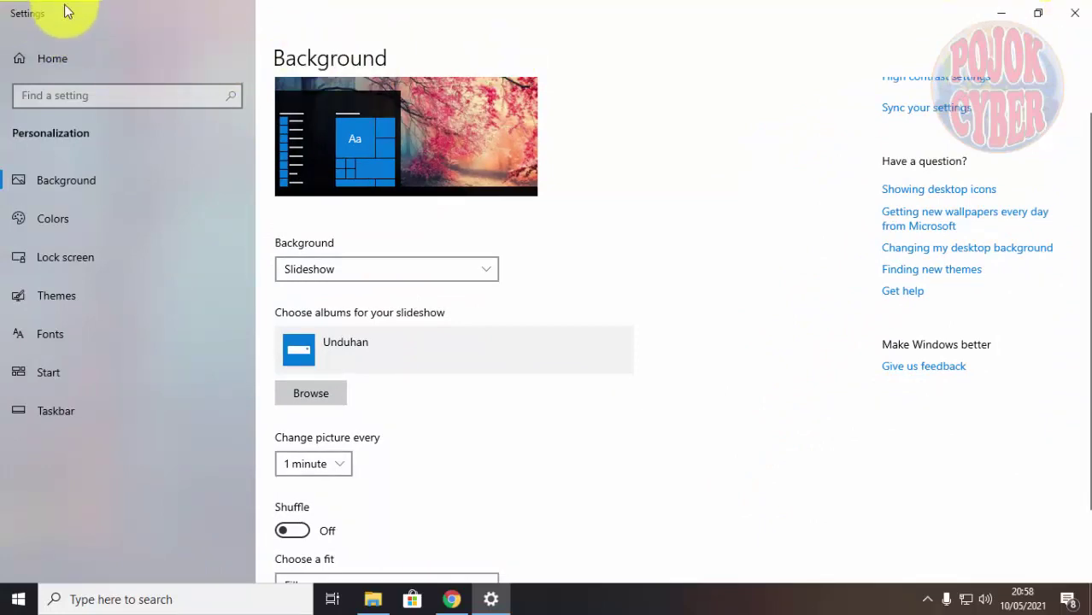
click(1075, 12)
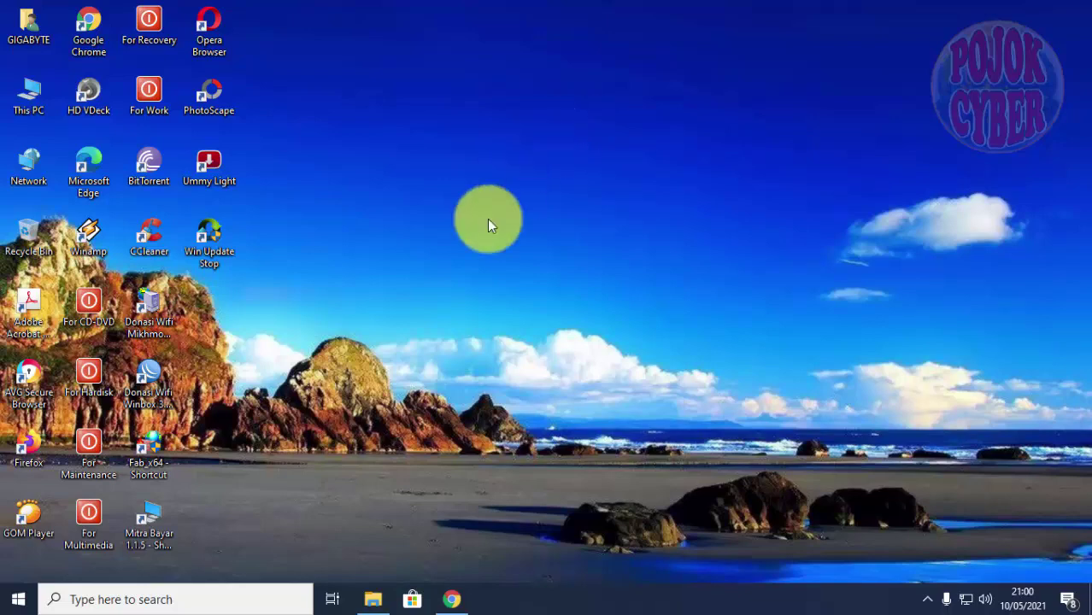
click(372, 600)
click(517, 54)
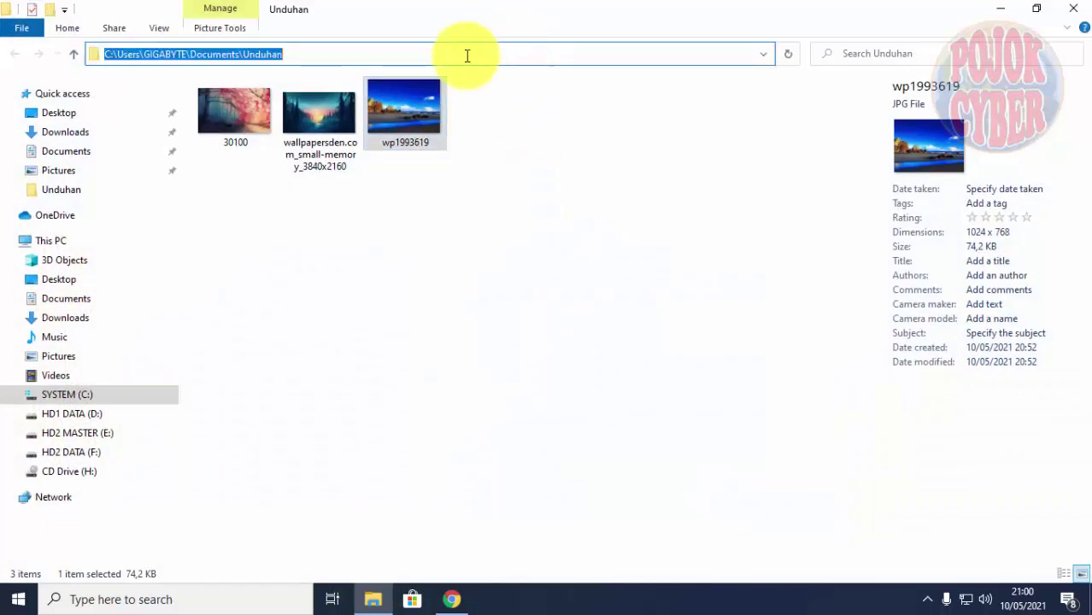
click(297, 53)
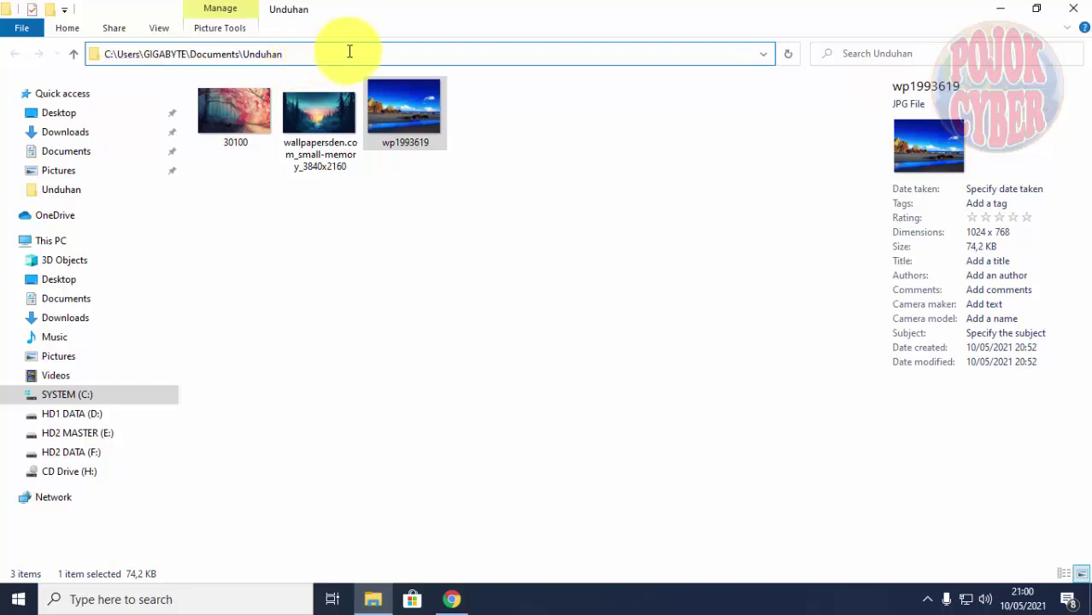
click(463, 179)
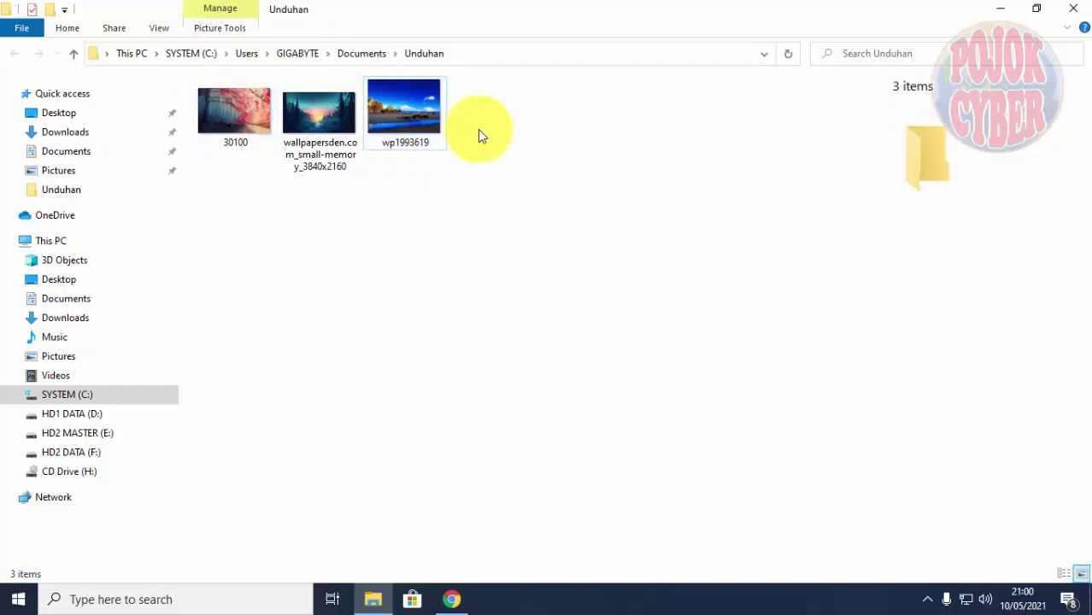
click(496, 54)
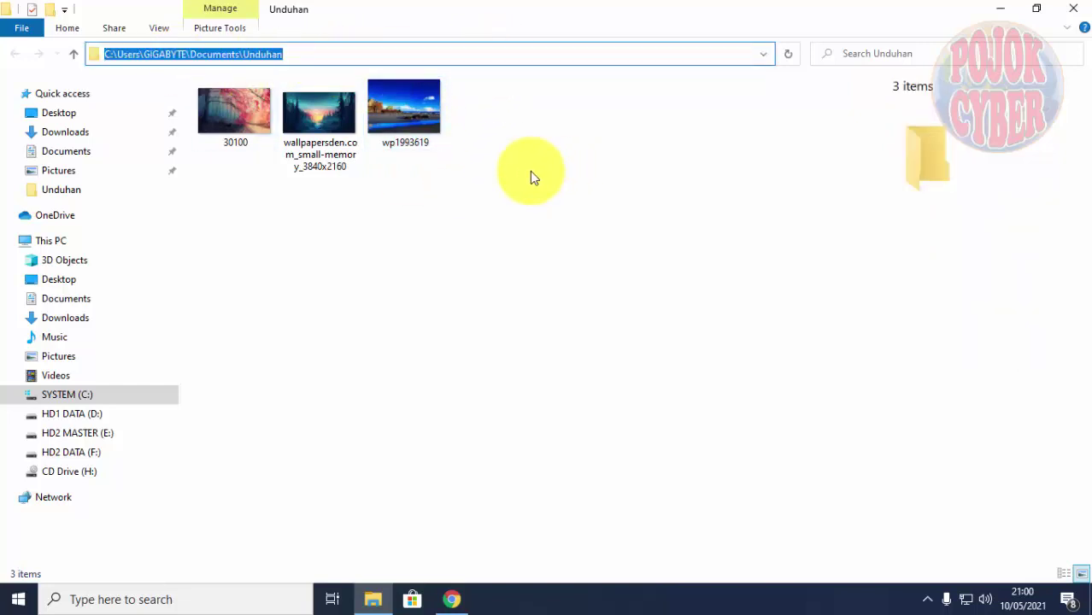
click(997, 8)
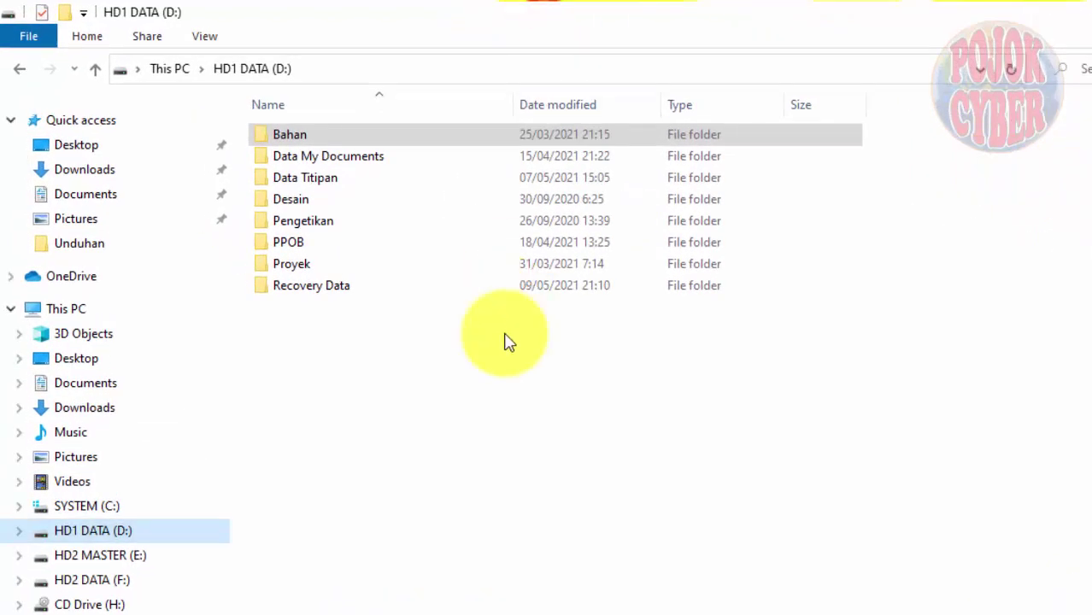
- Open the Bahan folder on the HD1 DATA (D:) drive
click(312, 135)
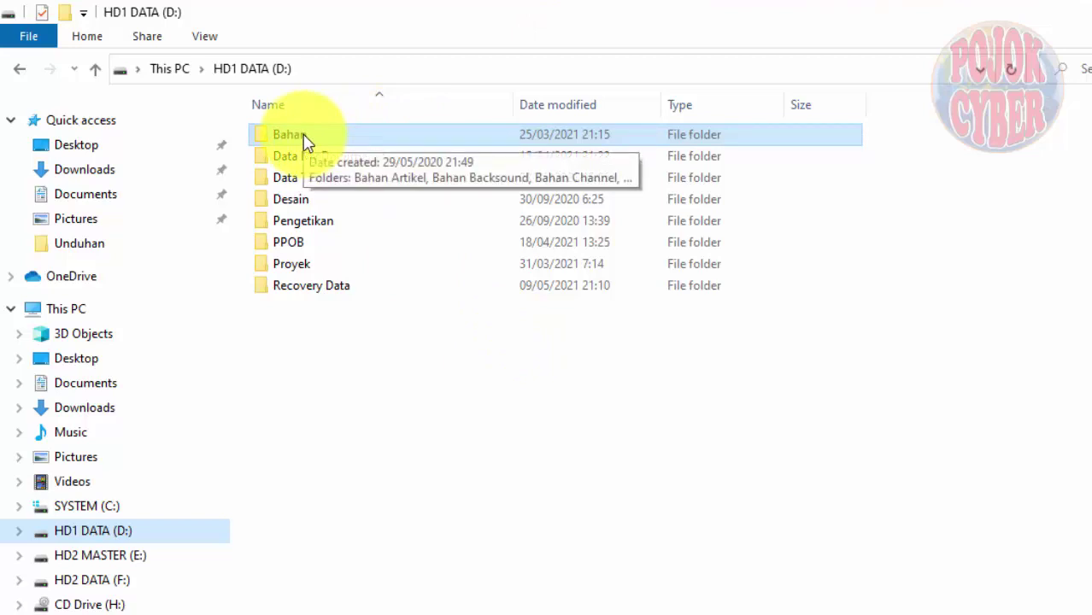
click(124, 537)
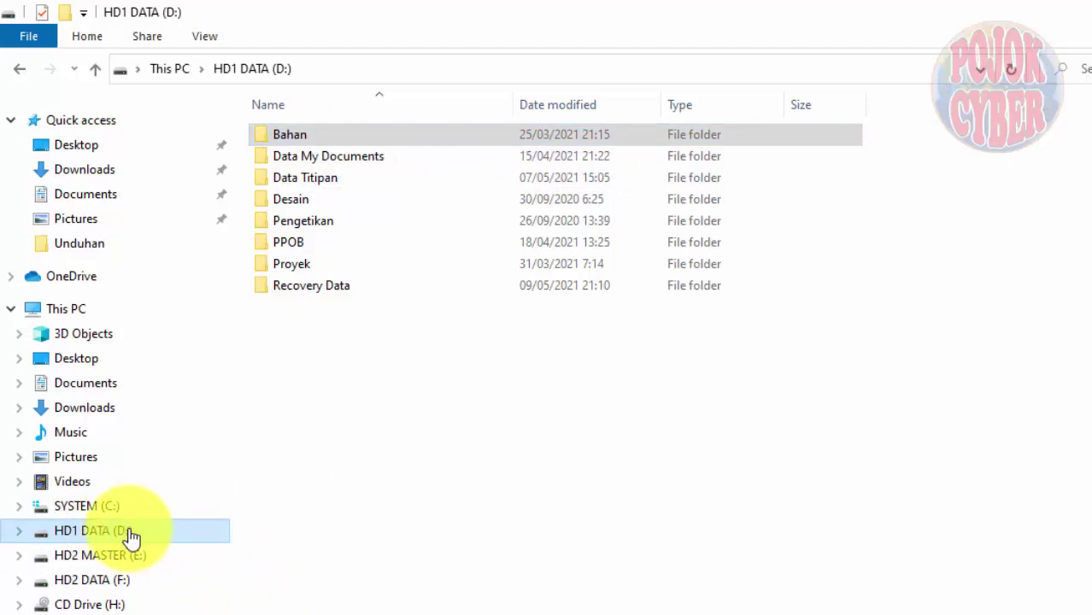
click(313, 137)
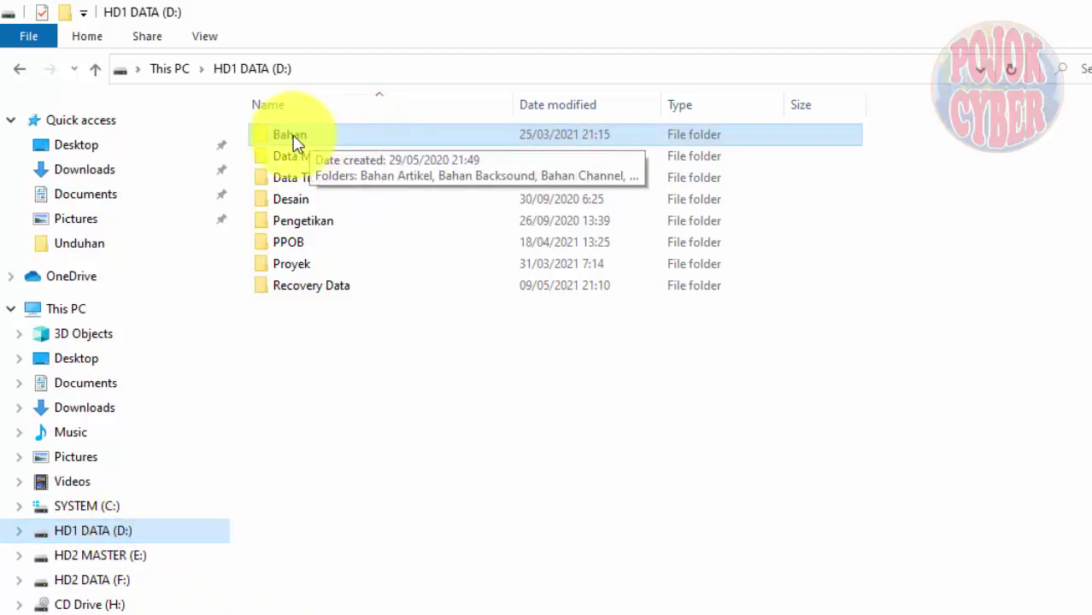
right_click(292, 135)
click(338, 21)
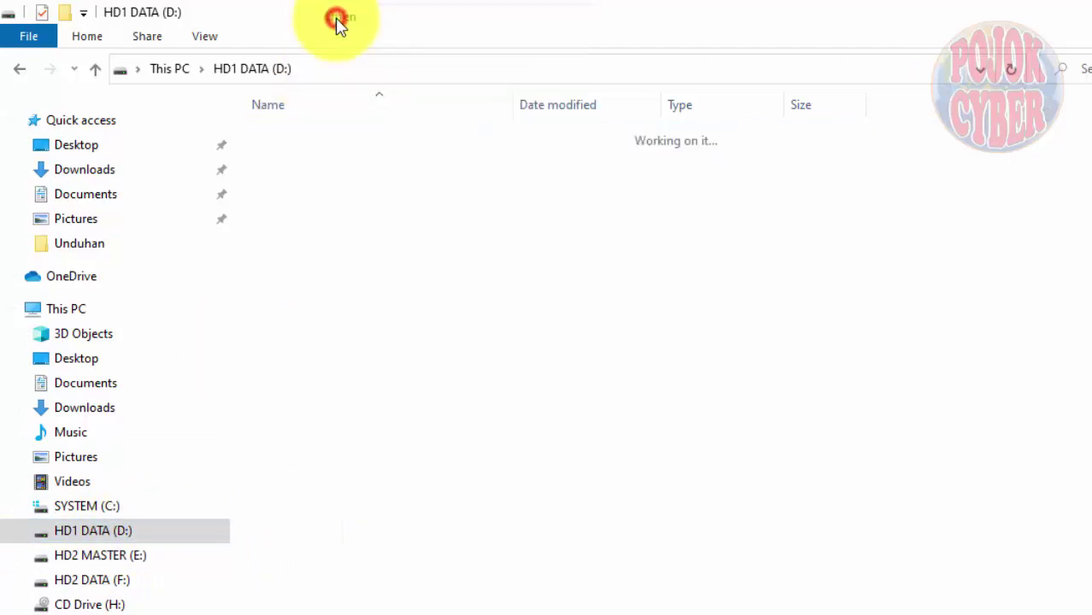
- Create a new folder named Picture Wallpaper inside the Bahan Picture folder
click(313, 310)
right_click(311, 310)
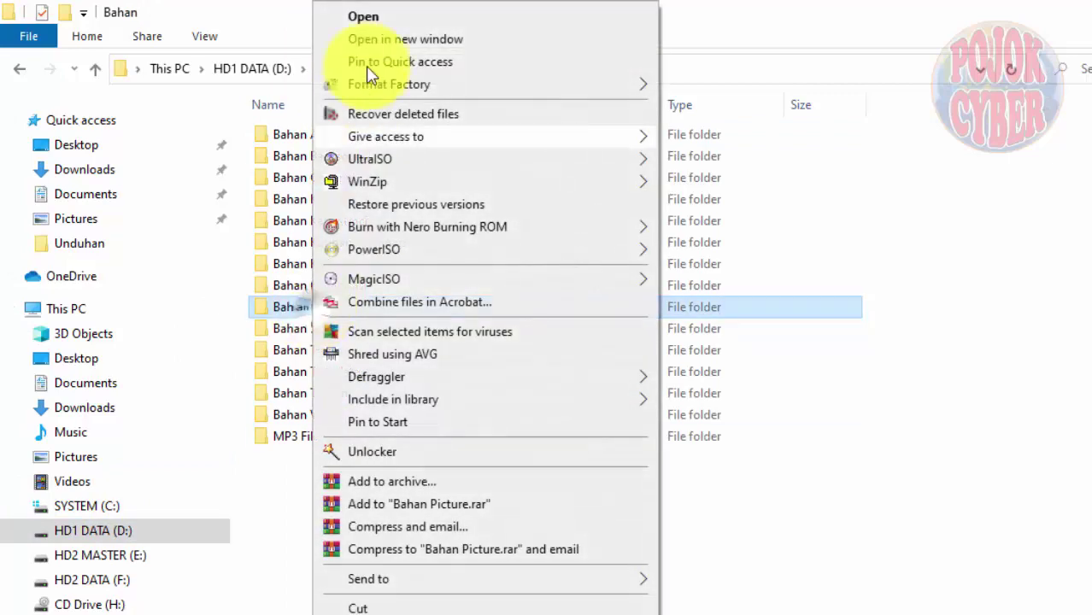
click(366, 18)
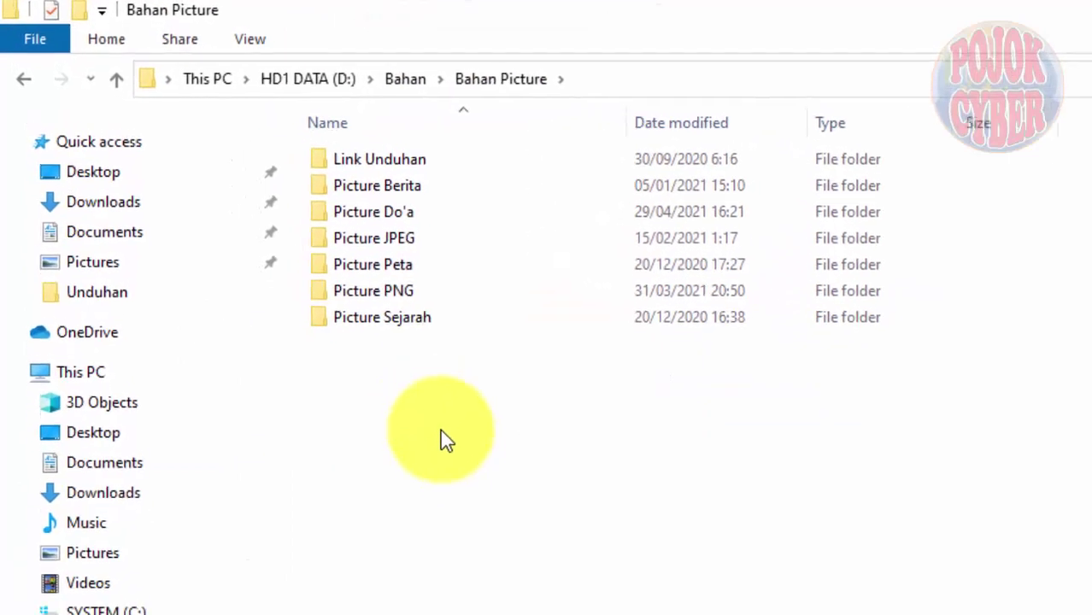
right_click(441, 432)
mouse_move(439, 554)
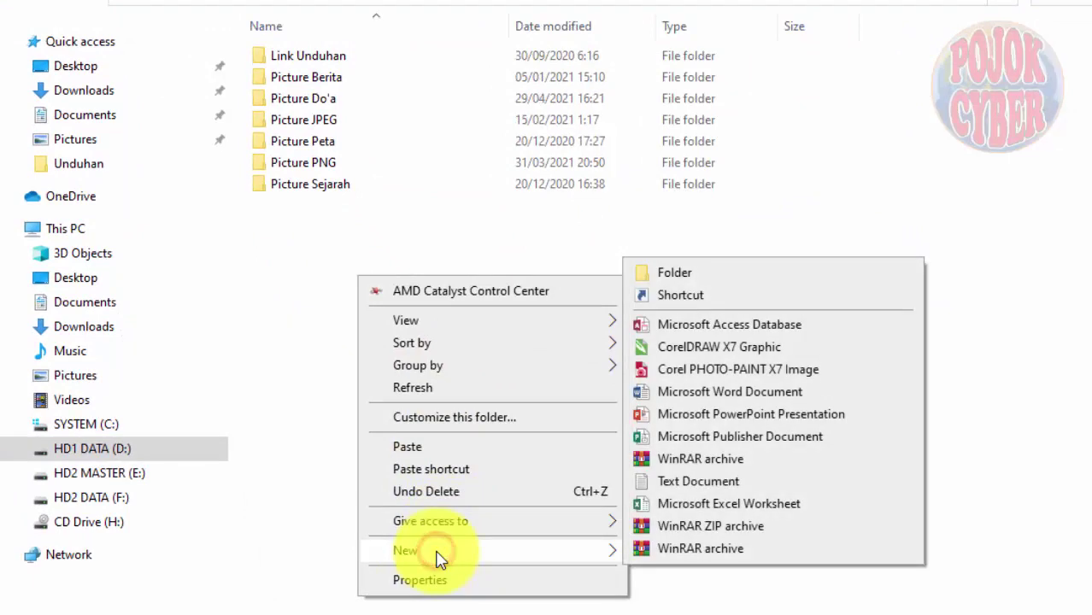
click(667, 274)
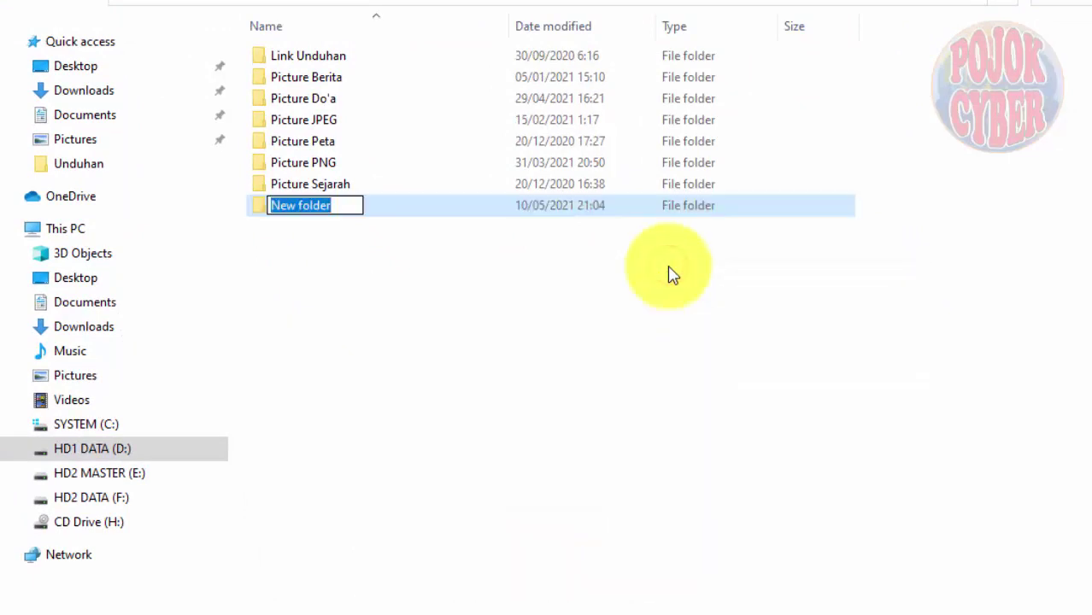
text(Picture Wallpaper)
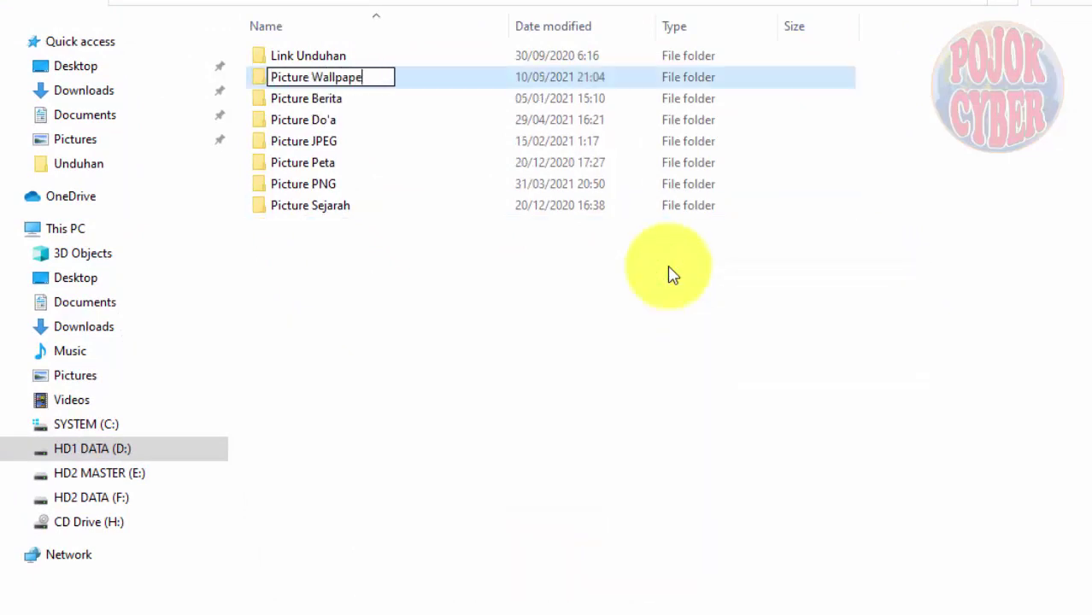
key(Return)
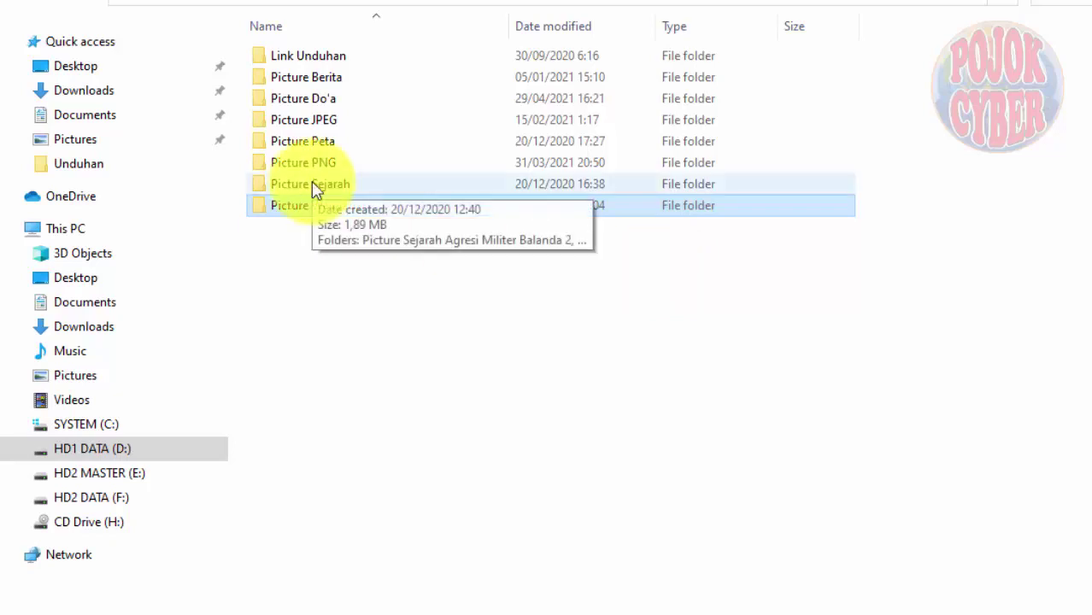
- Copy all three wallpaper images from the Unduhan folder
click(82, 168)
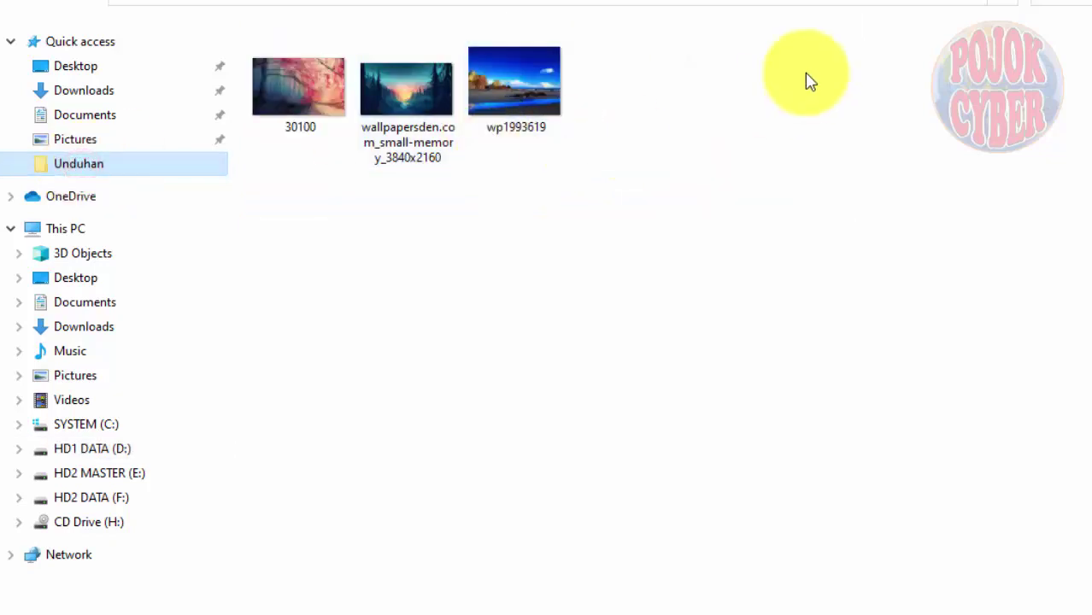
drag(804, 73, 254, 165)
right_click(330, 98)
click(251, 195)
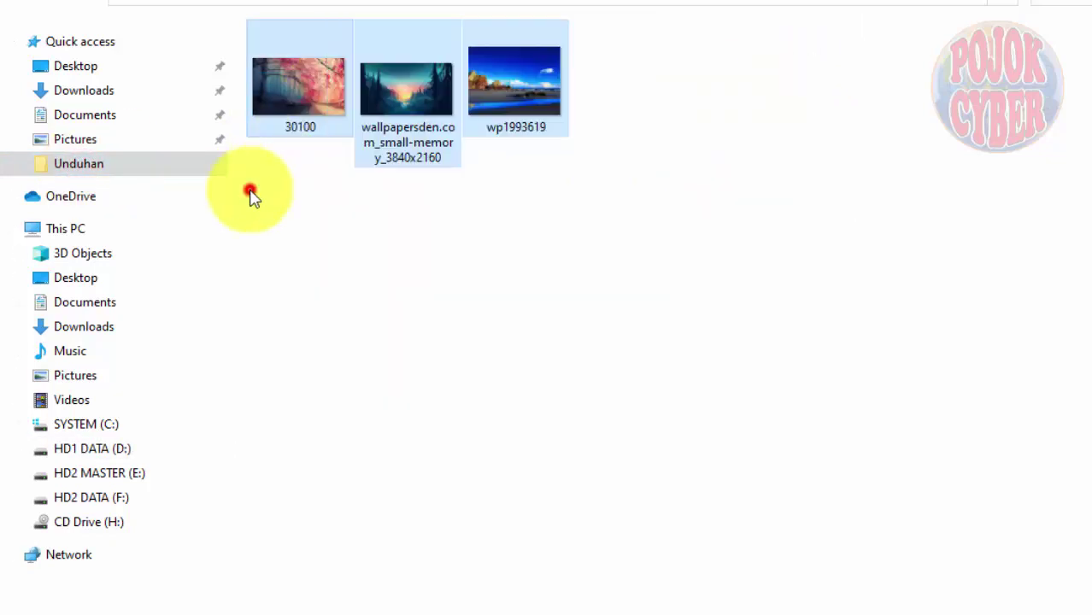
drag(723, 64, 292, 94)
right_click(292, 94)
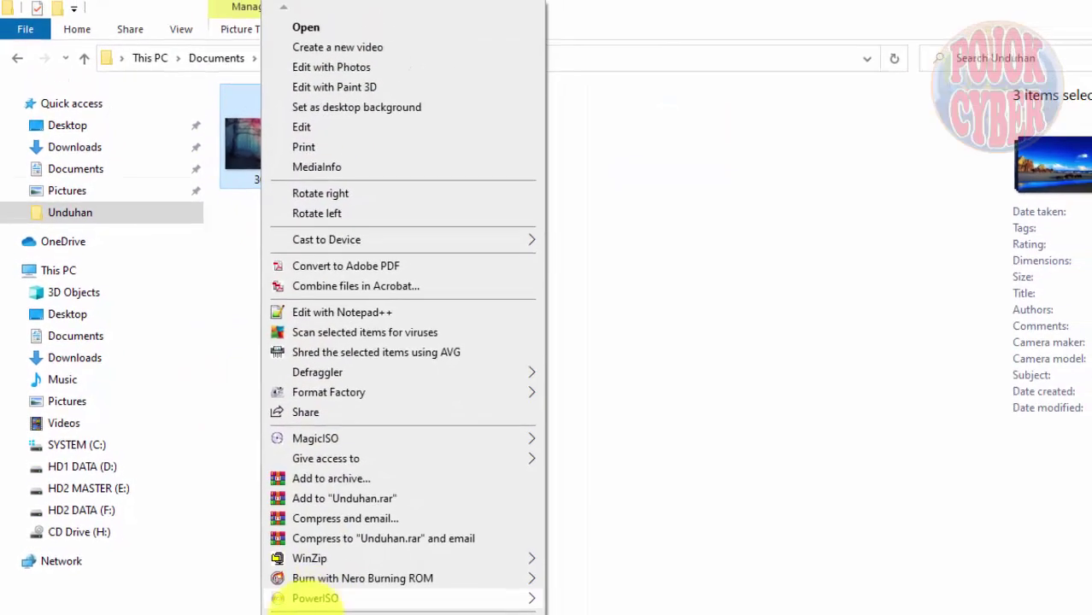
scroll(314, 599, down, 5)
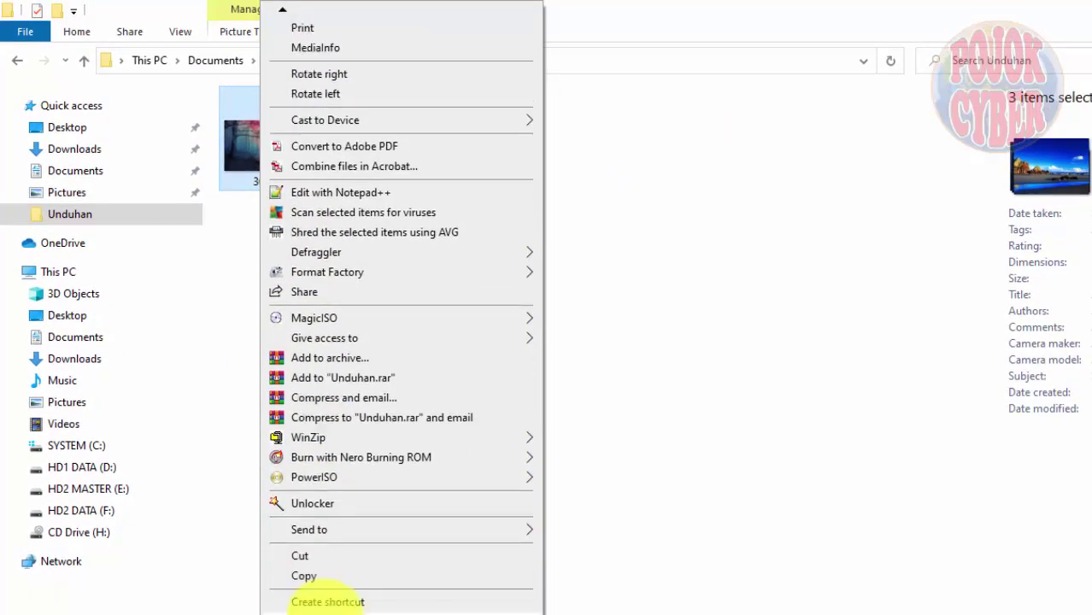
click(313, 577)
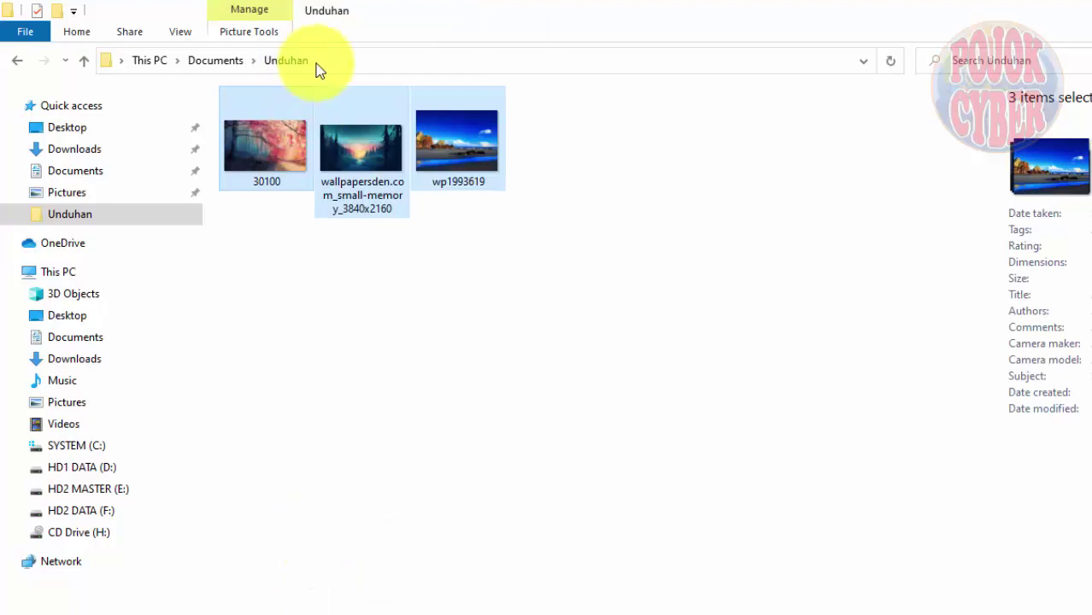
- Return to Bahan Picture and paste the copied images into the Picture Wallpaper folder
click(15, 62)
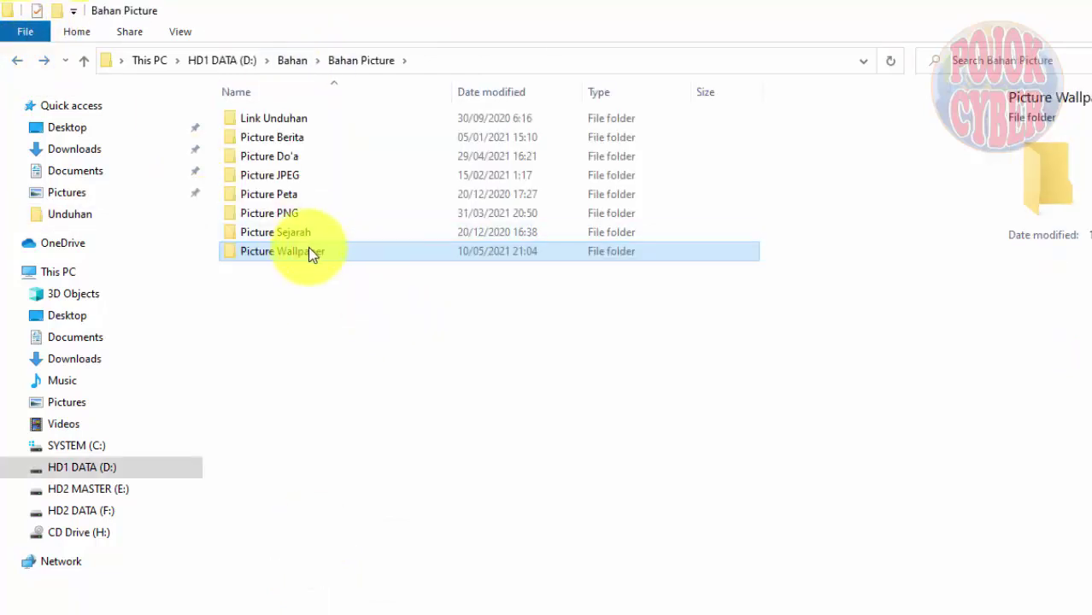
double_click(310, 253)
right_click(298, 147)
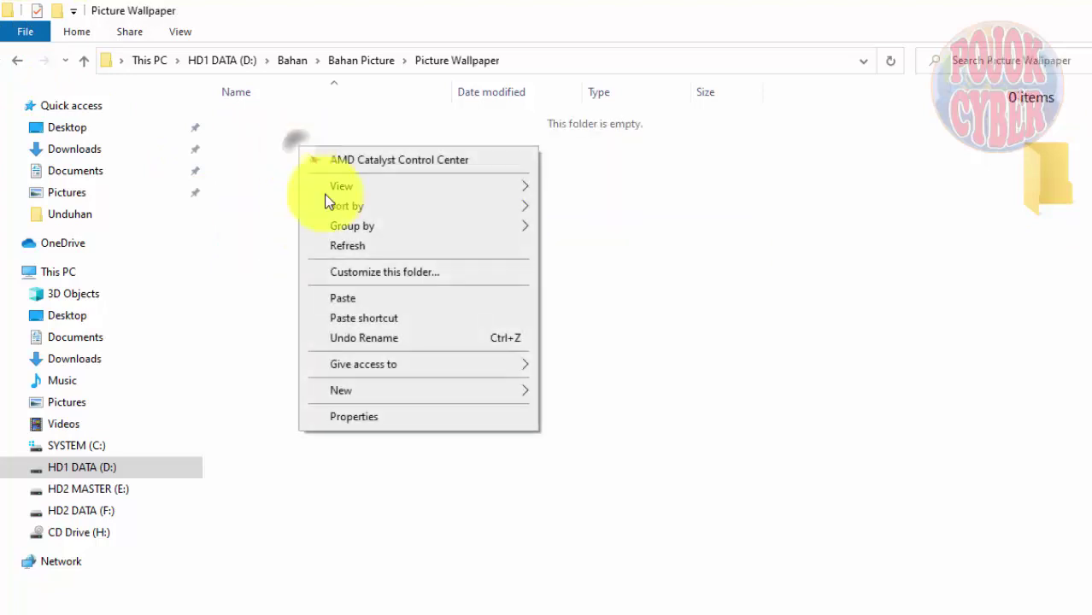
click(353, 297)
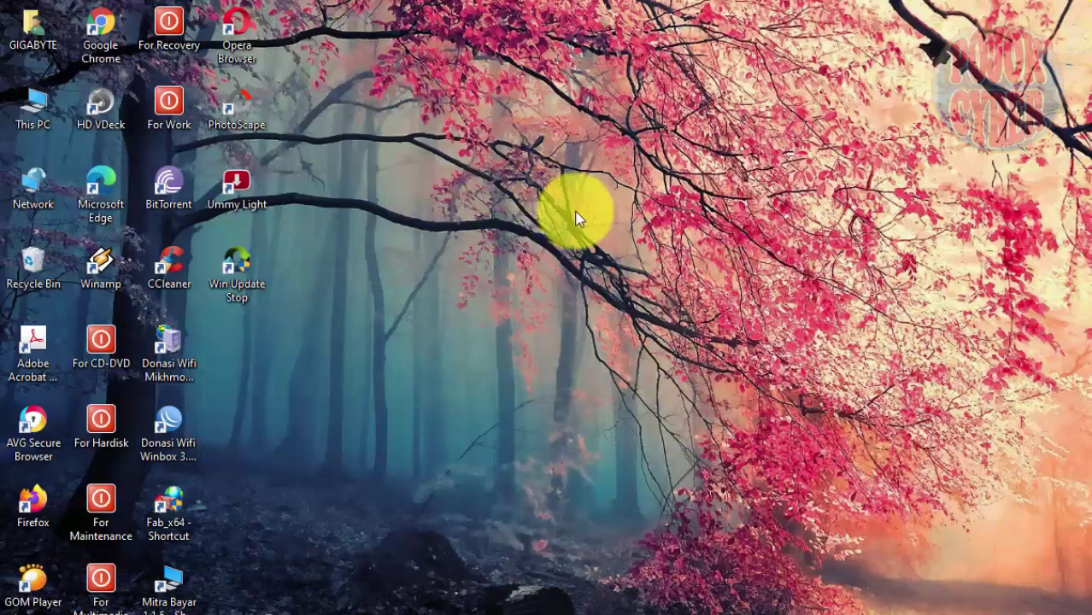
- Open the desktop personalization settings and choose D:\Bahan\Bahan Picture\Picture Wallpaper as the slideshow album
right_click(589, 206)
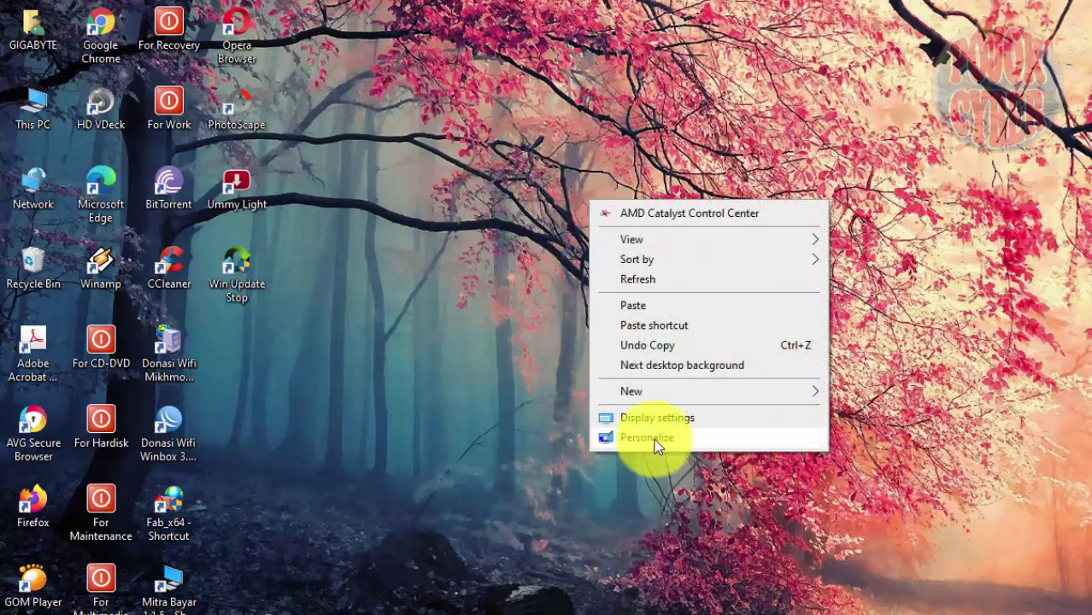
click(659, 437)
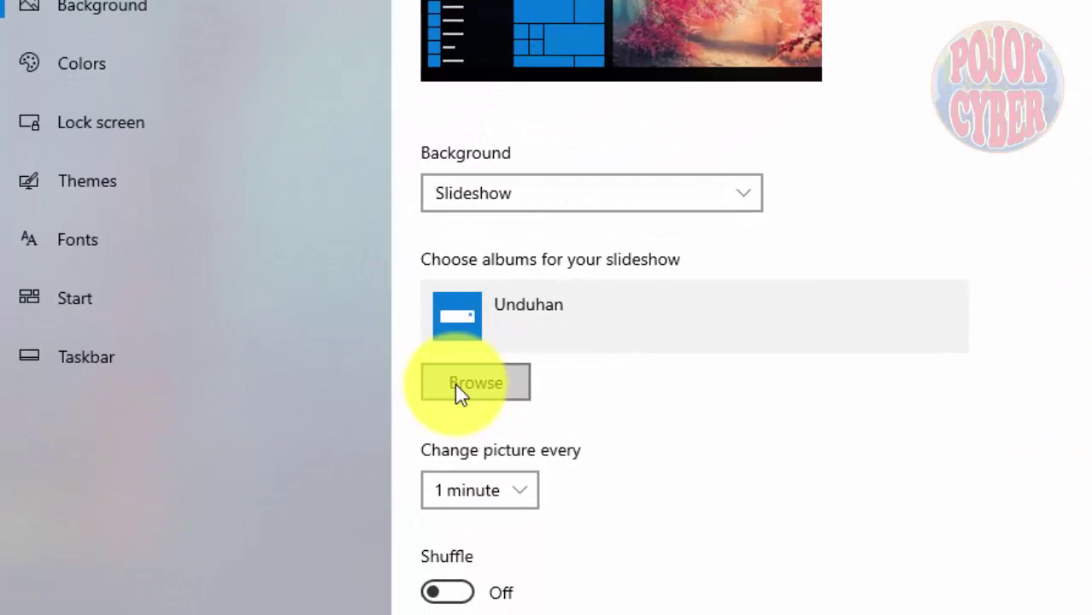
click(490, 386)
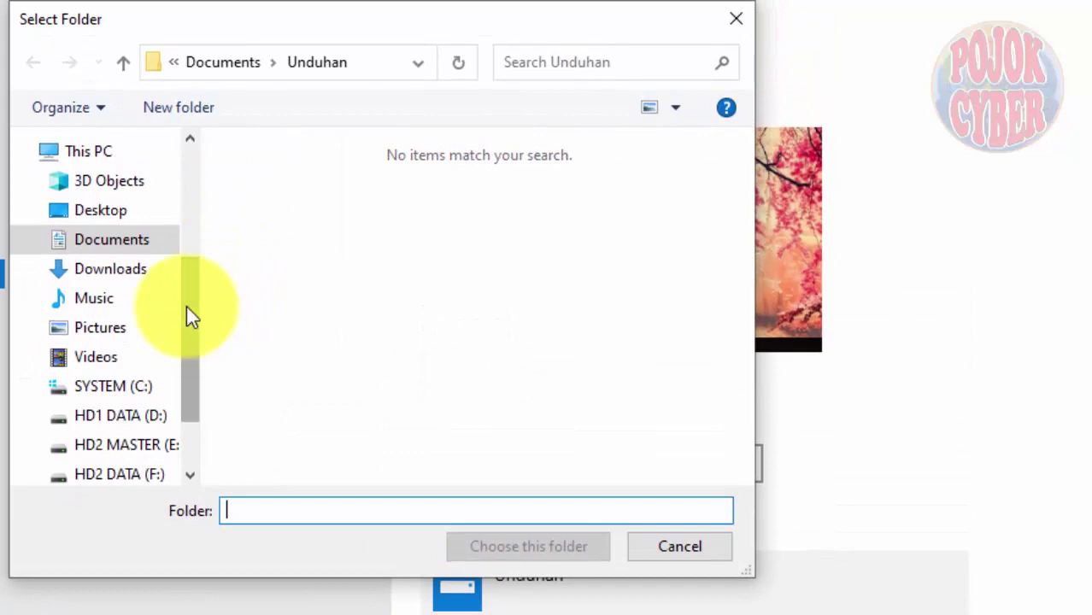
click(137, 416)
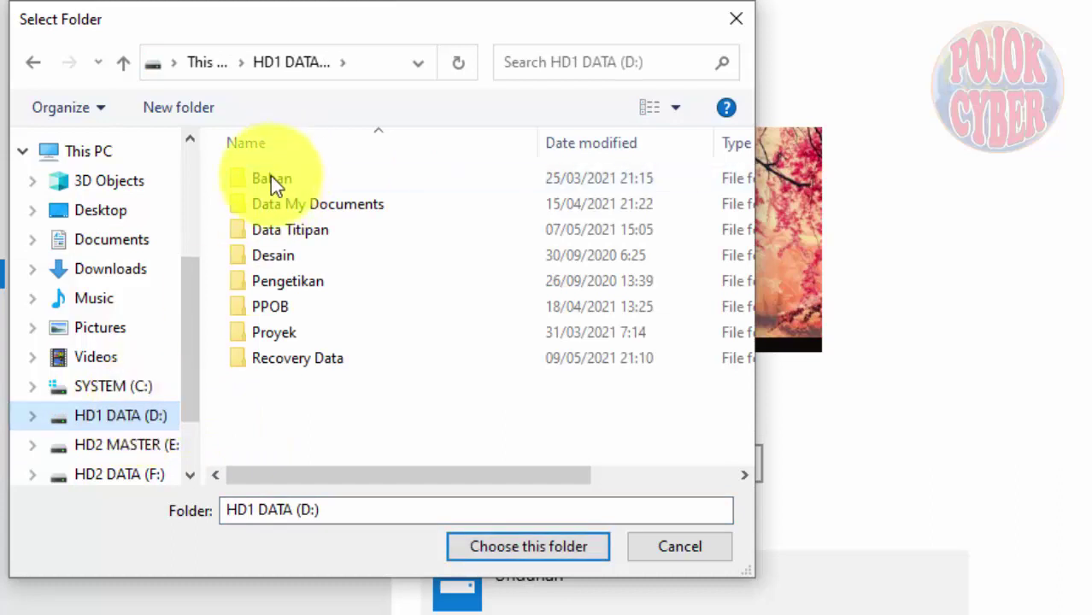
click(271, 176)
double_click(271, 178)
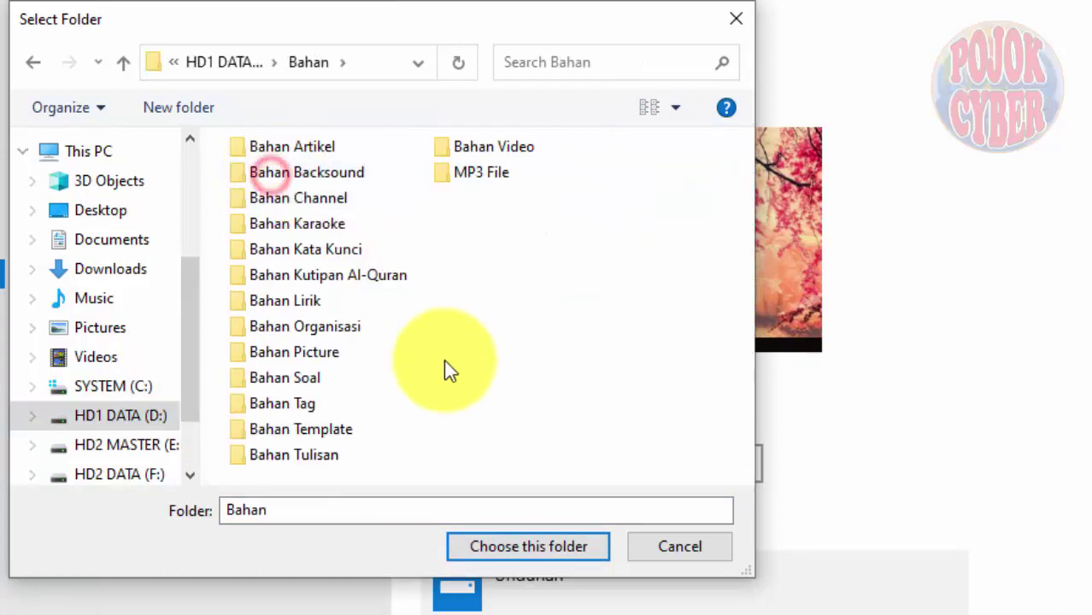
double_click(330, 357)
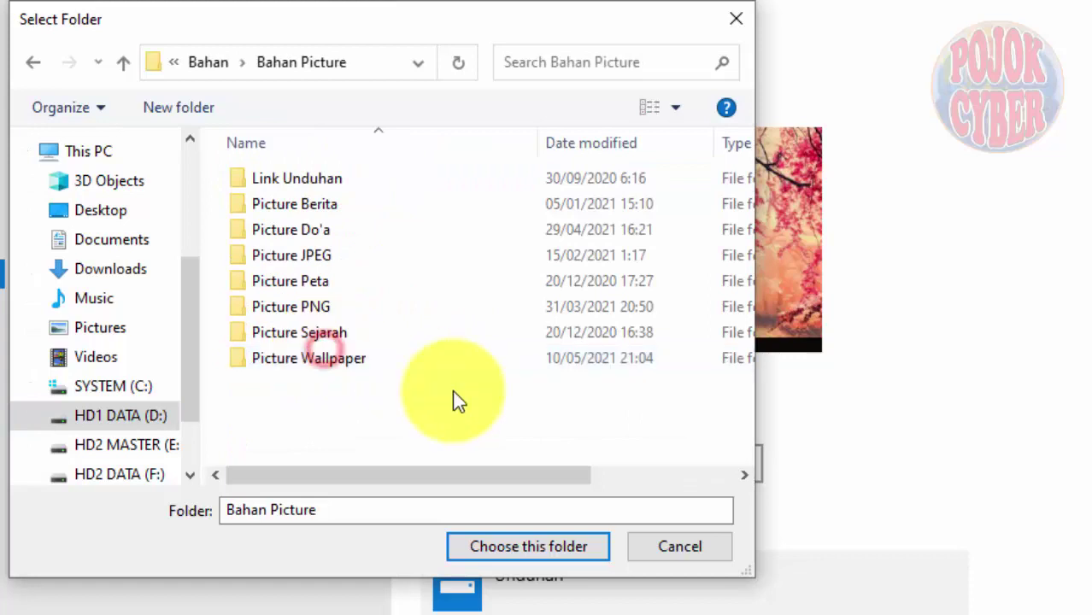
double_click(346, 362)
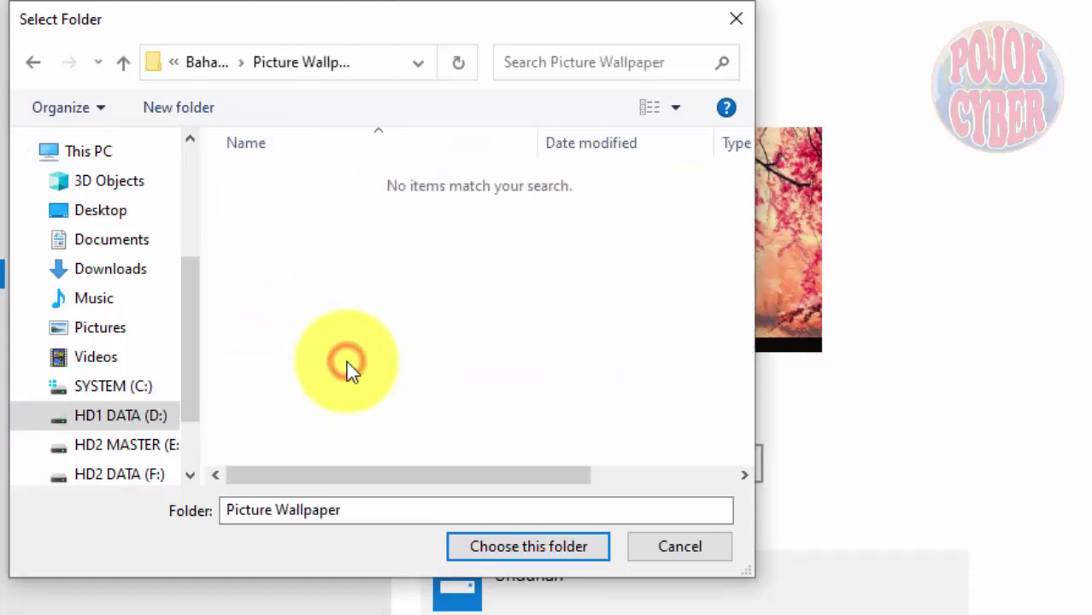
click(554, 550)
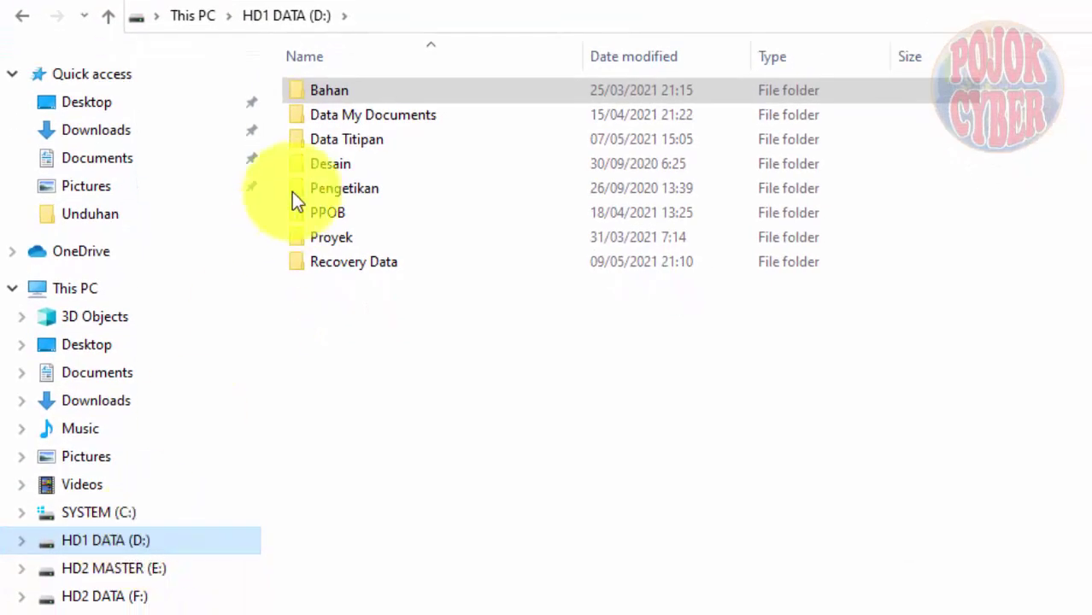
- Open the Picture Wallpaper folder under Bahan Picture on drive D: and examine its images and full path
double_click(340, 89)
double_click(379, 291)
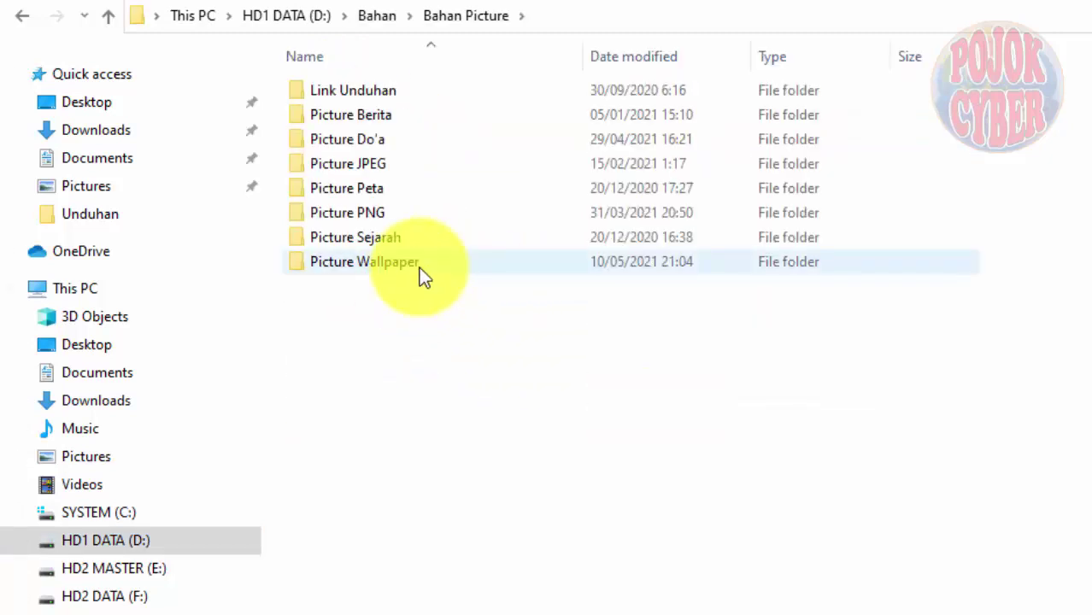
double_click(419, 265)
click(735, 15)
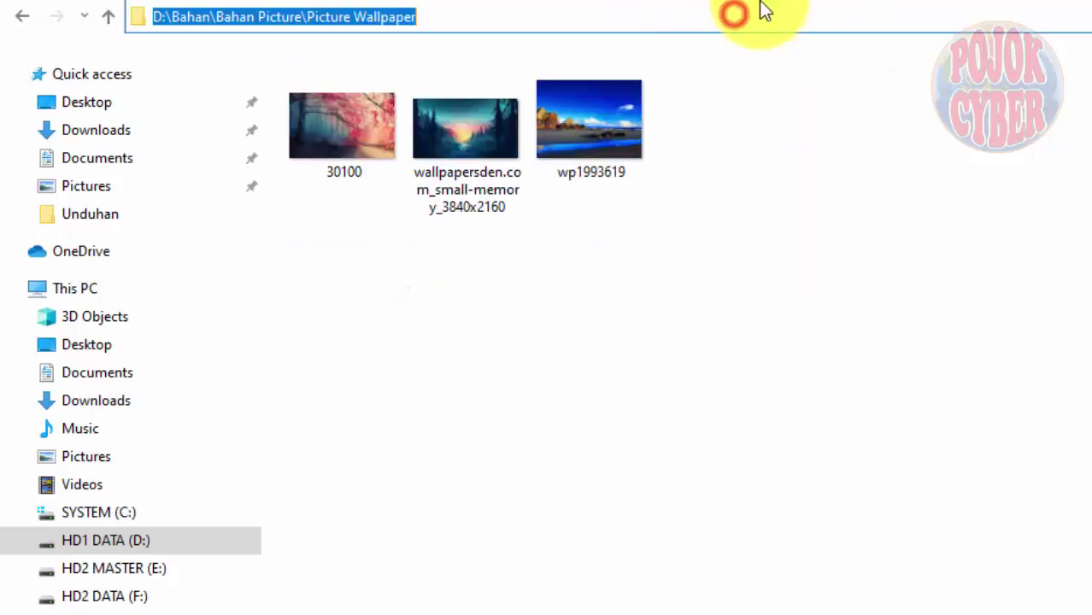
click(606, 259)
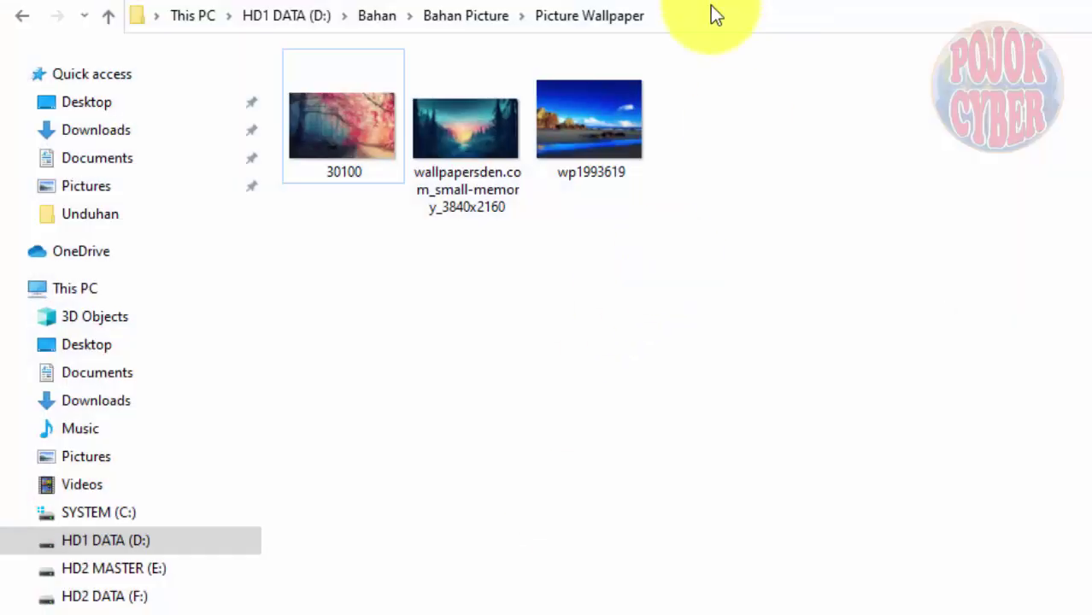
click(715, 12)
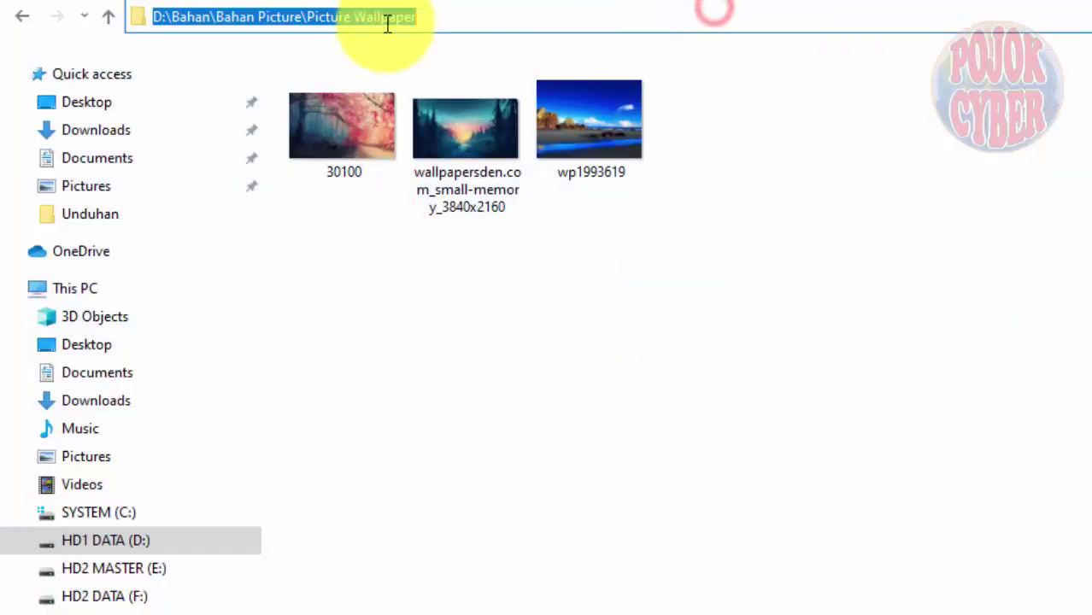
click(456, 17)
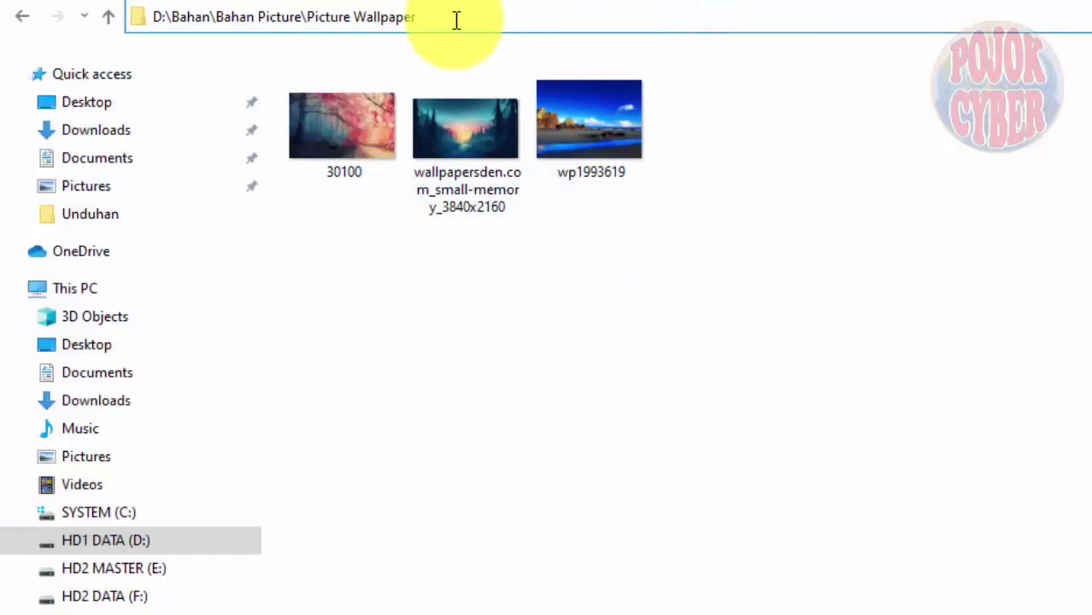
click(617, 392)
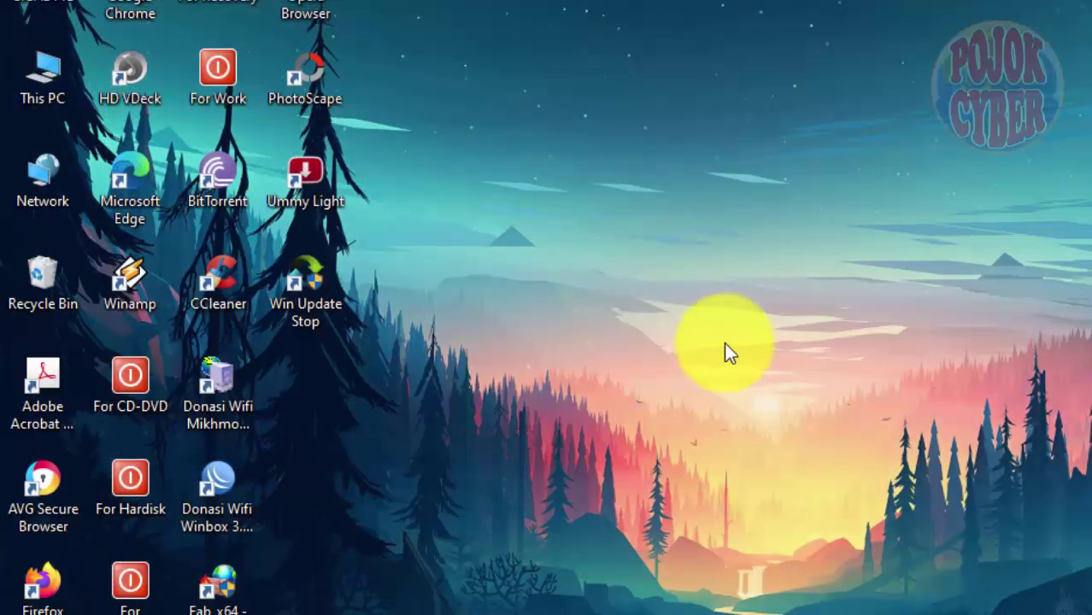